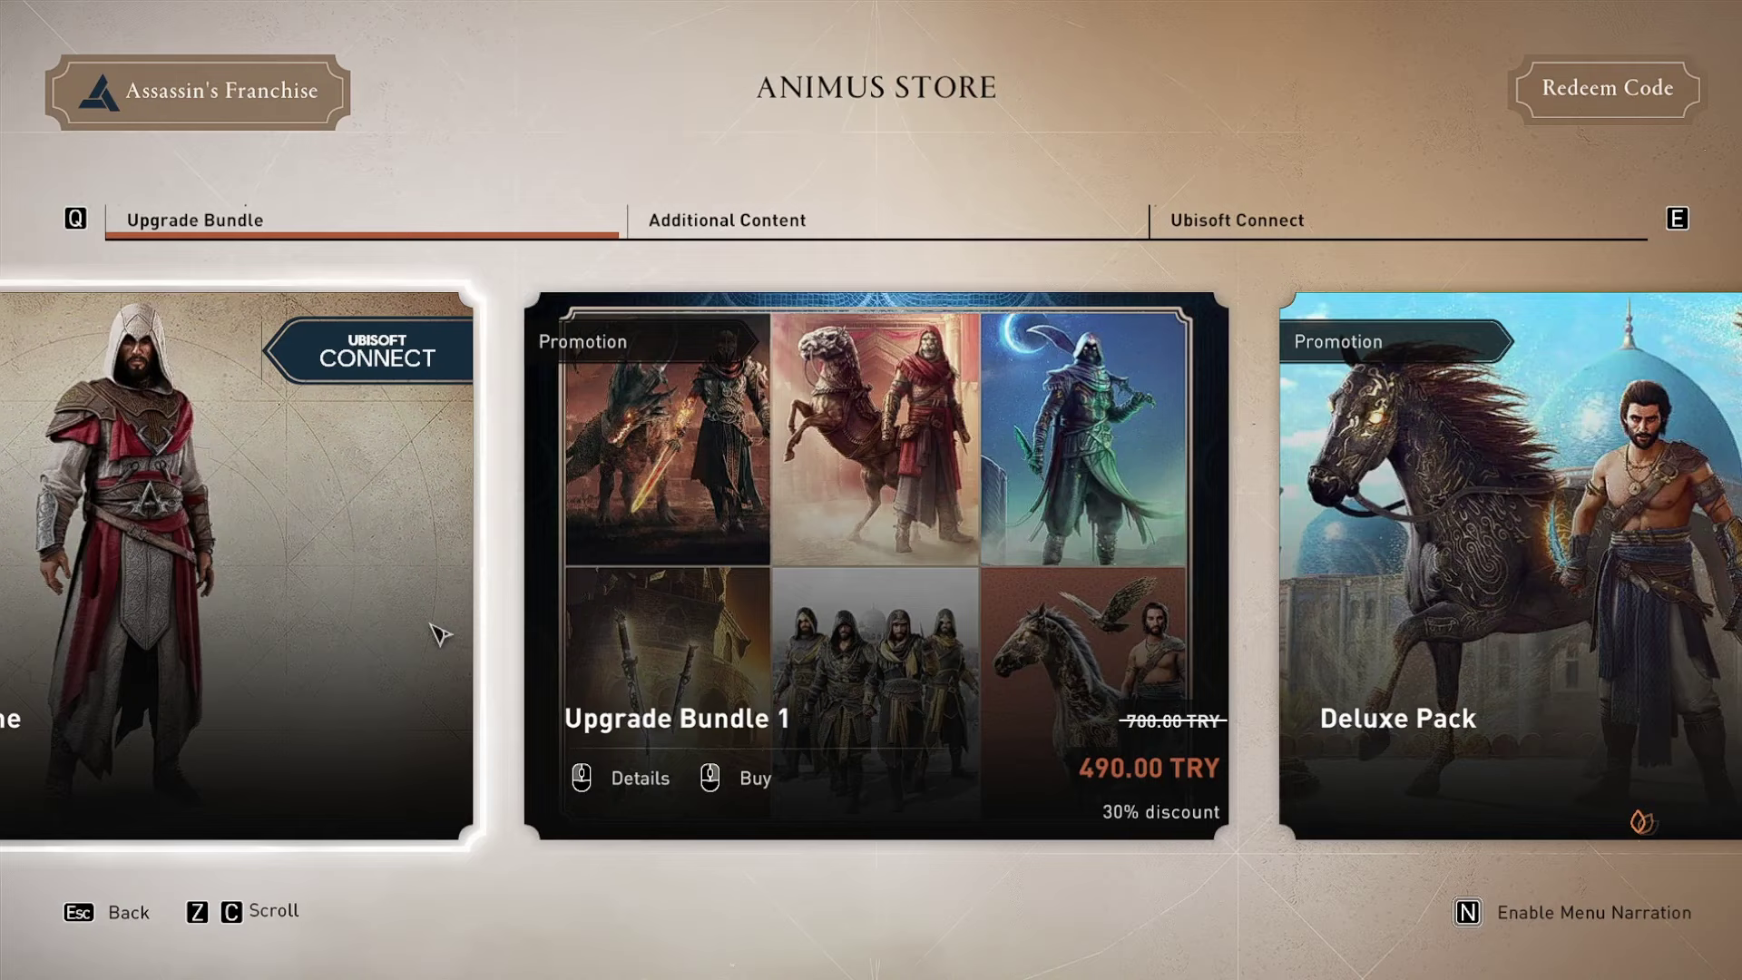
Leave the Animus Store and quit Assassin's Creed Mirage to the desktop
left_click(427, 626)
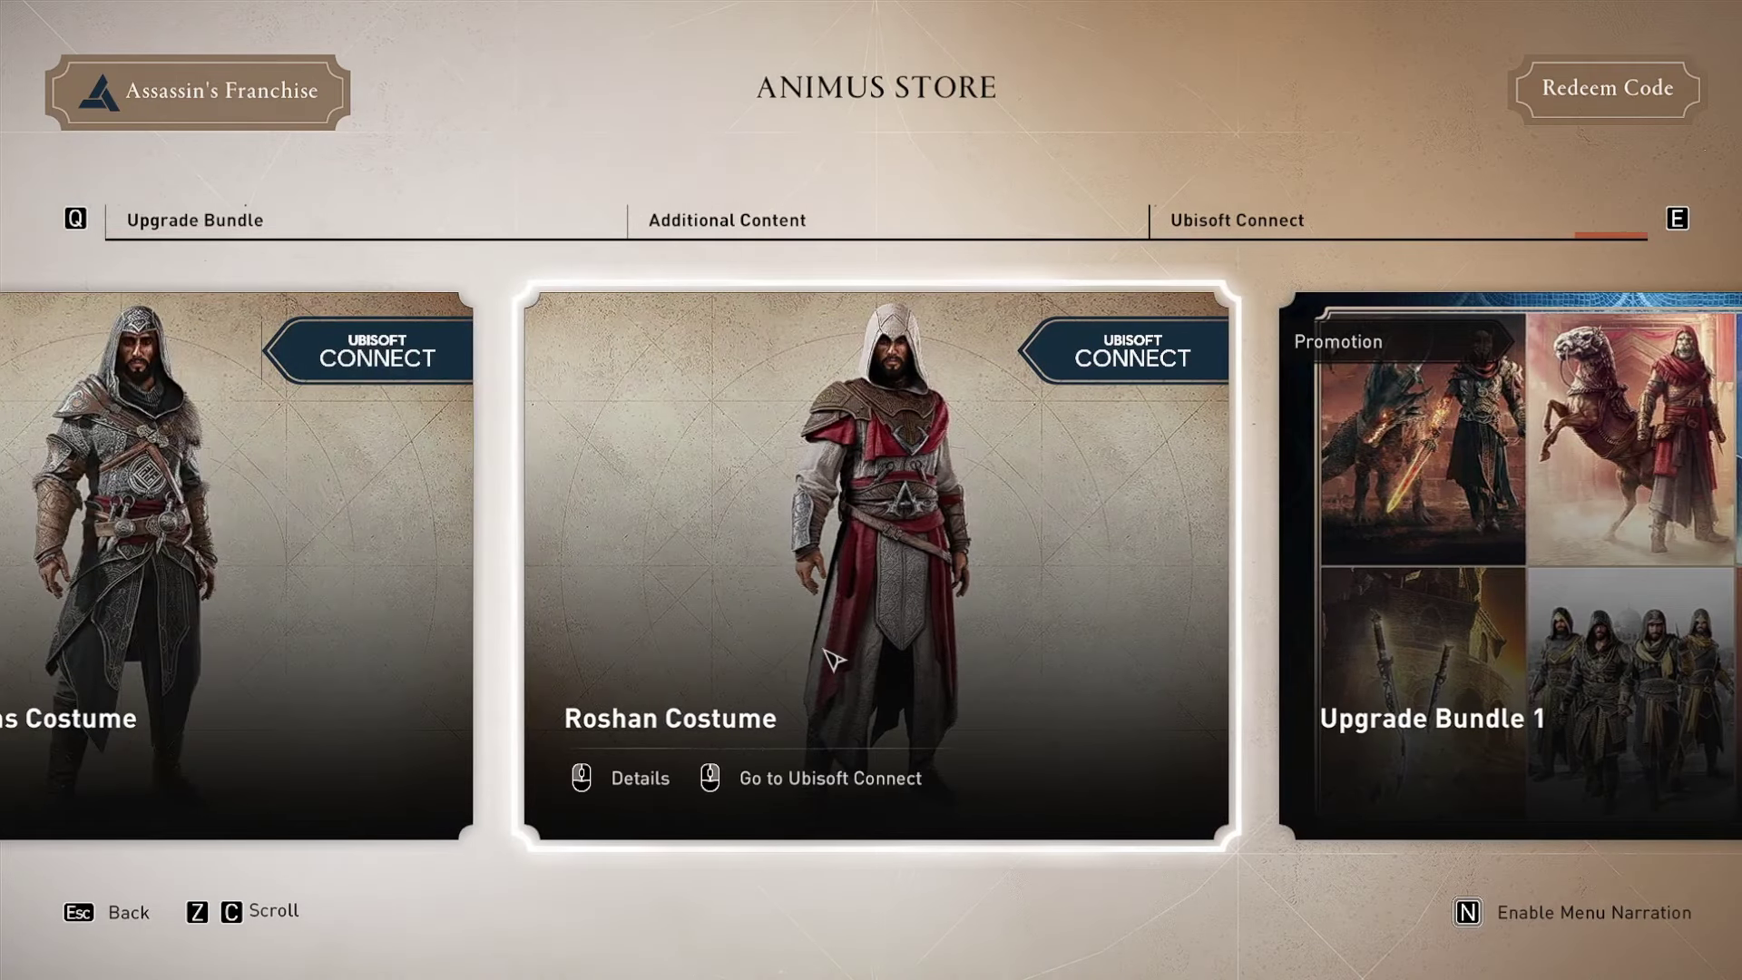
key("Escape")
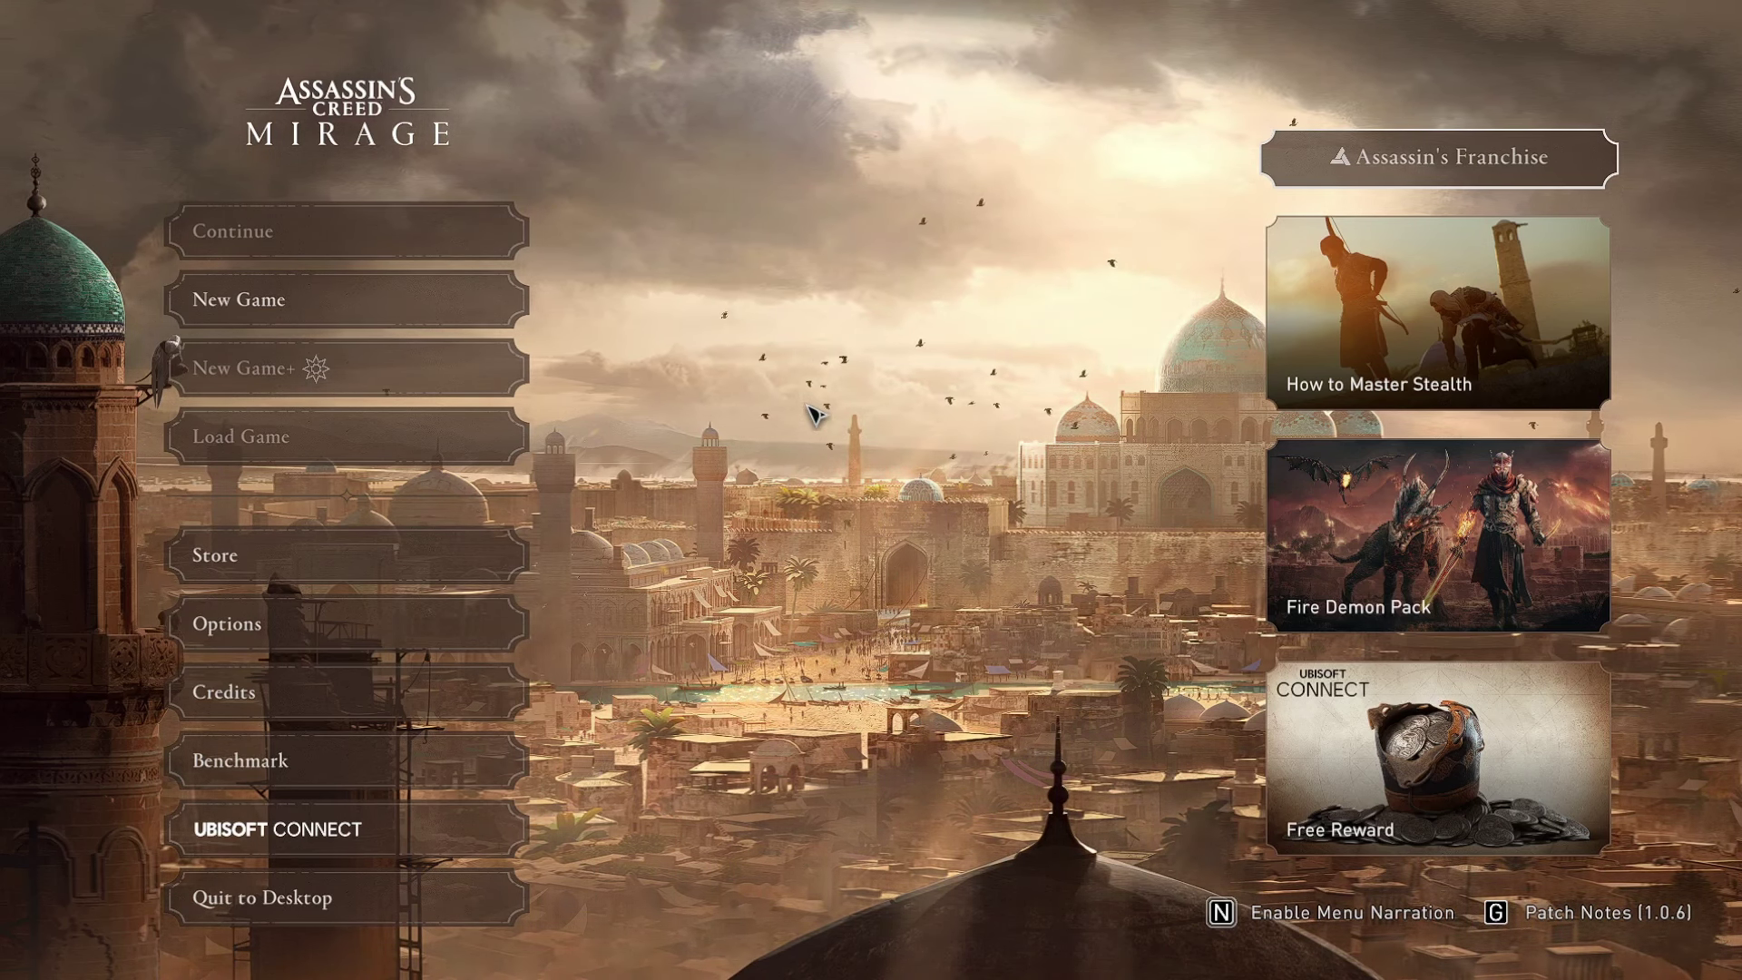
left_click(459, 890)
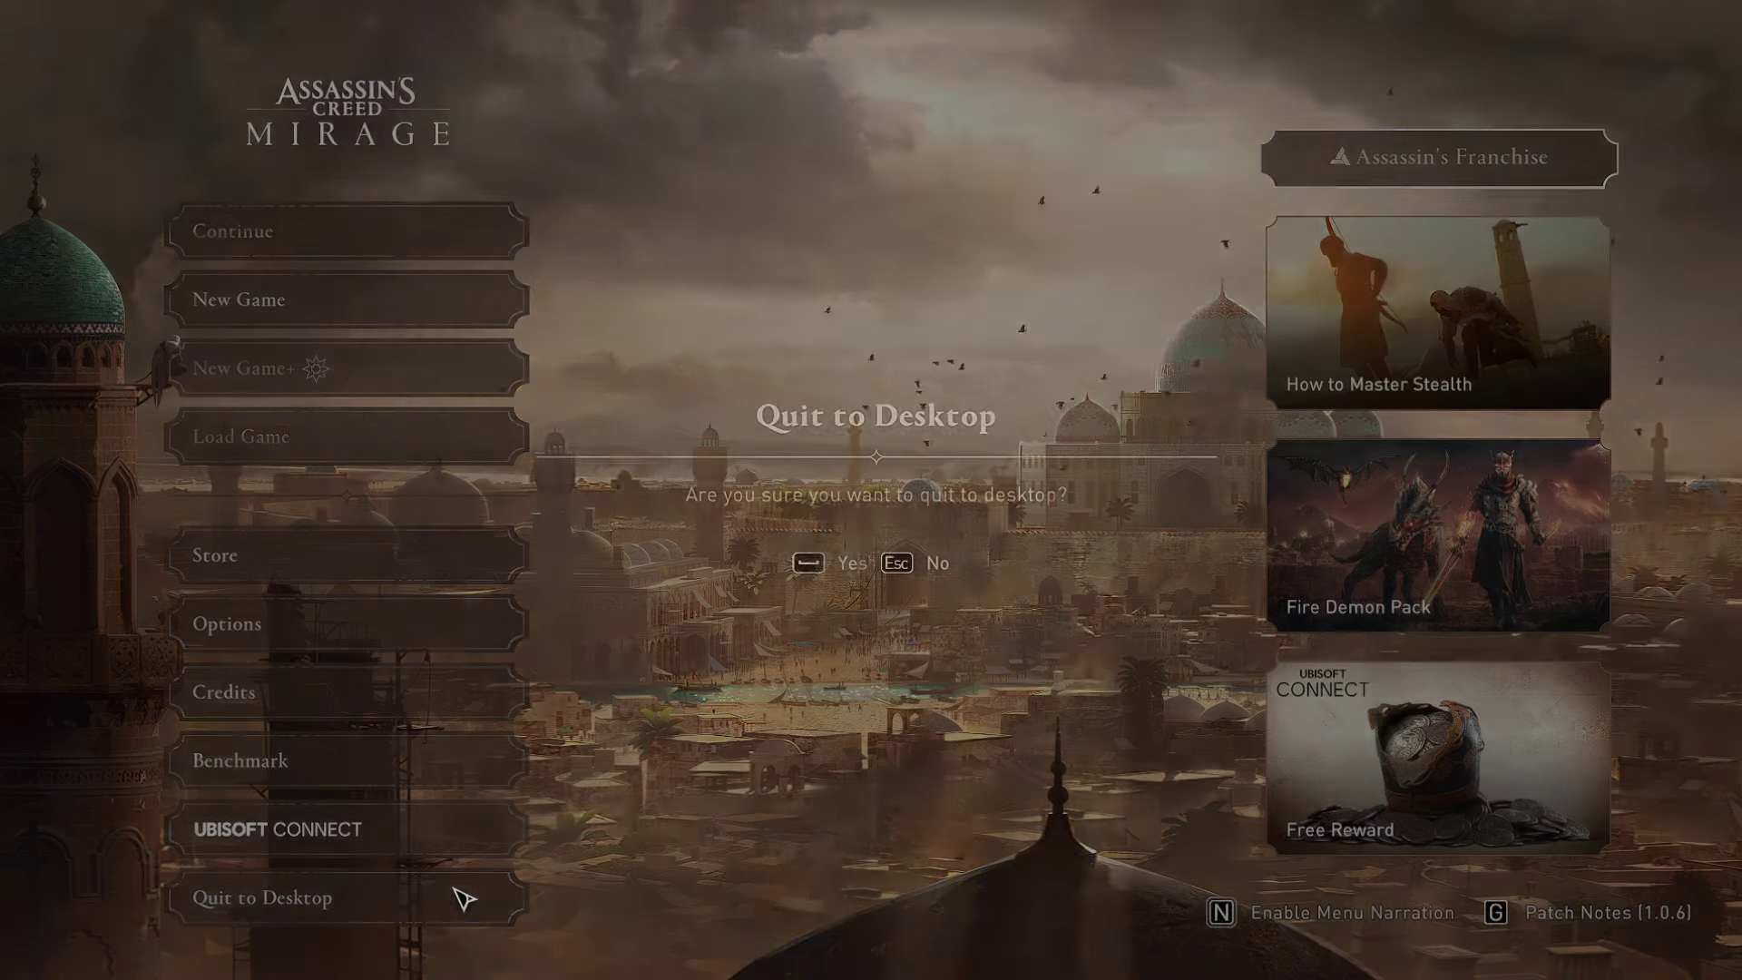
left_click(822, 564)
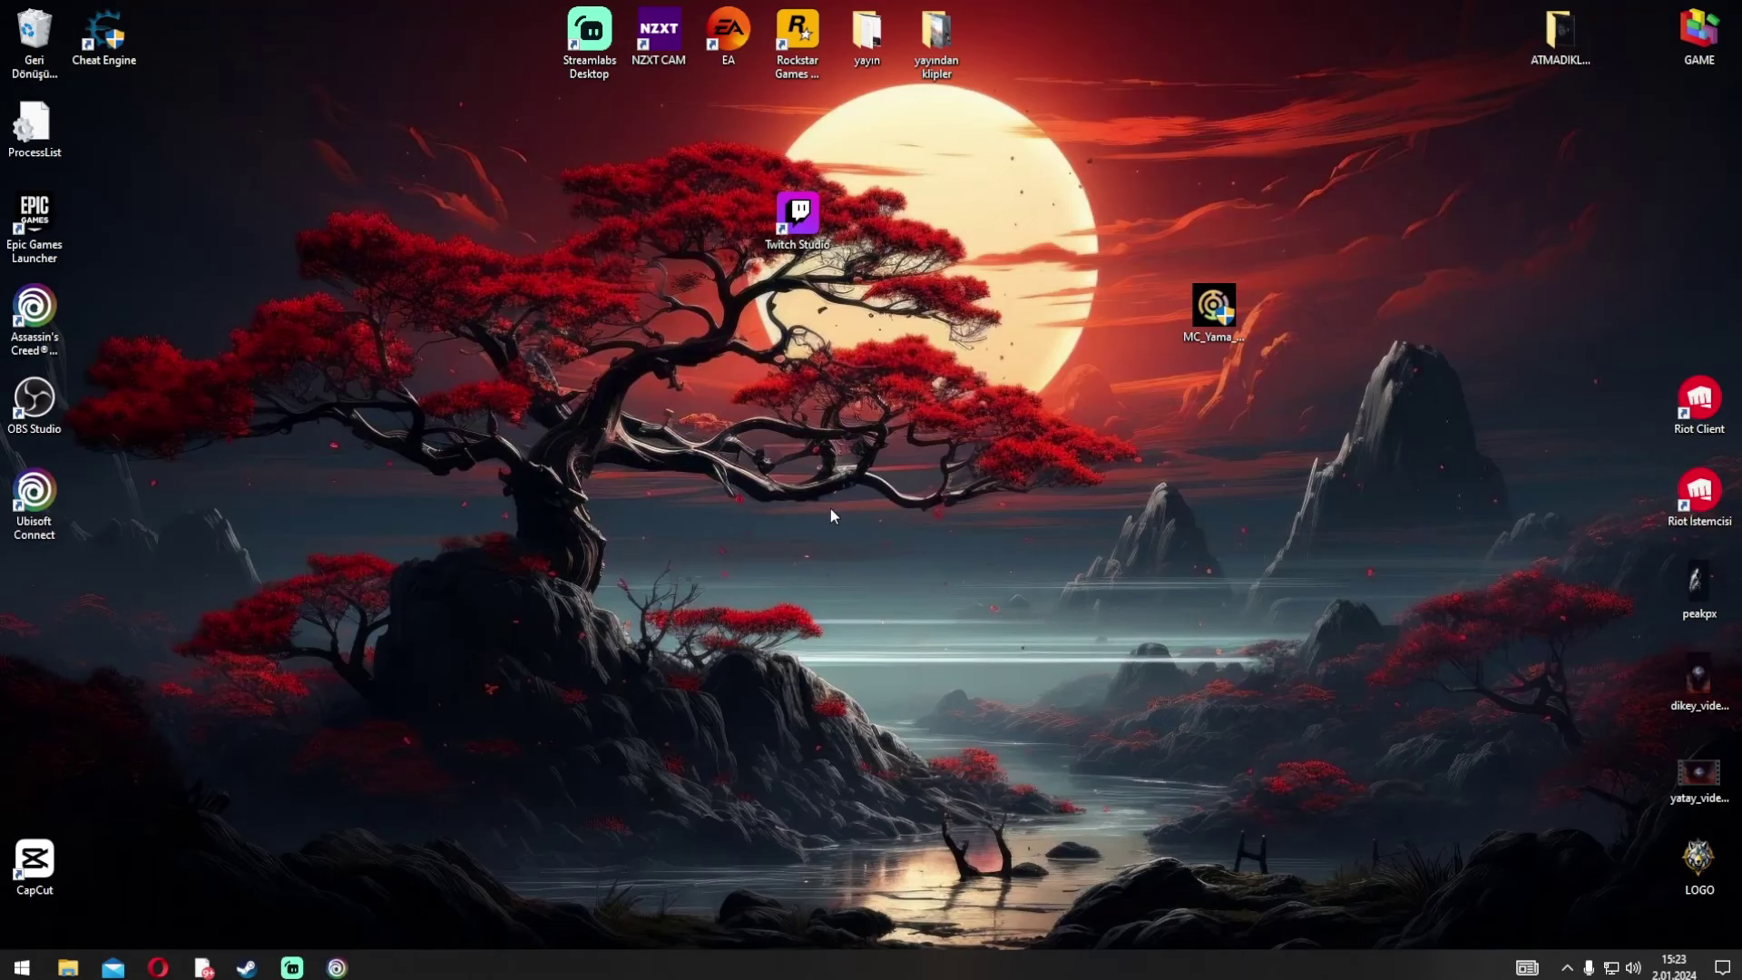
Launch the MC_Yama patch installer from the desktop and choose the Assassin's Creed Mirage Turkish patch
right_click(862, 497)
left_click(1310, 528)
double_click(1206, 323)
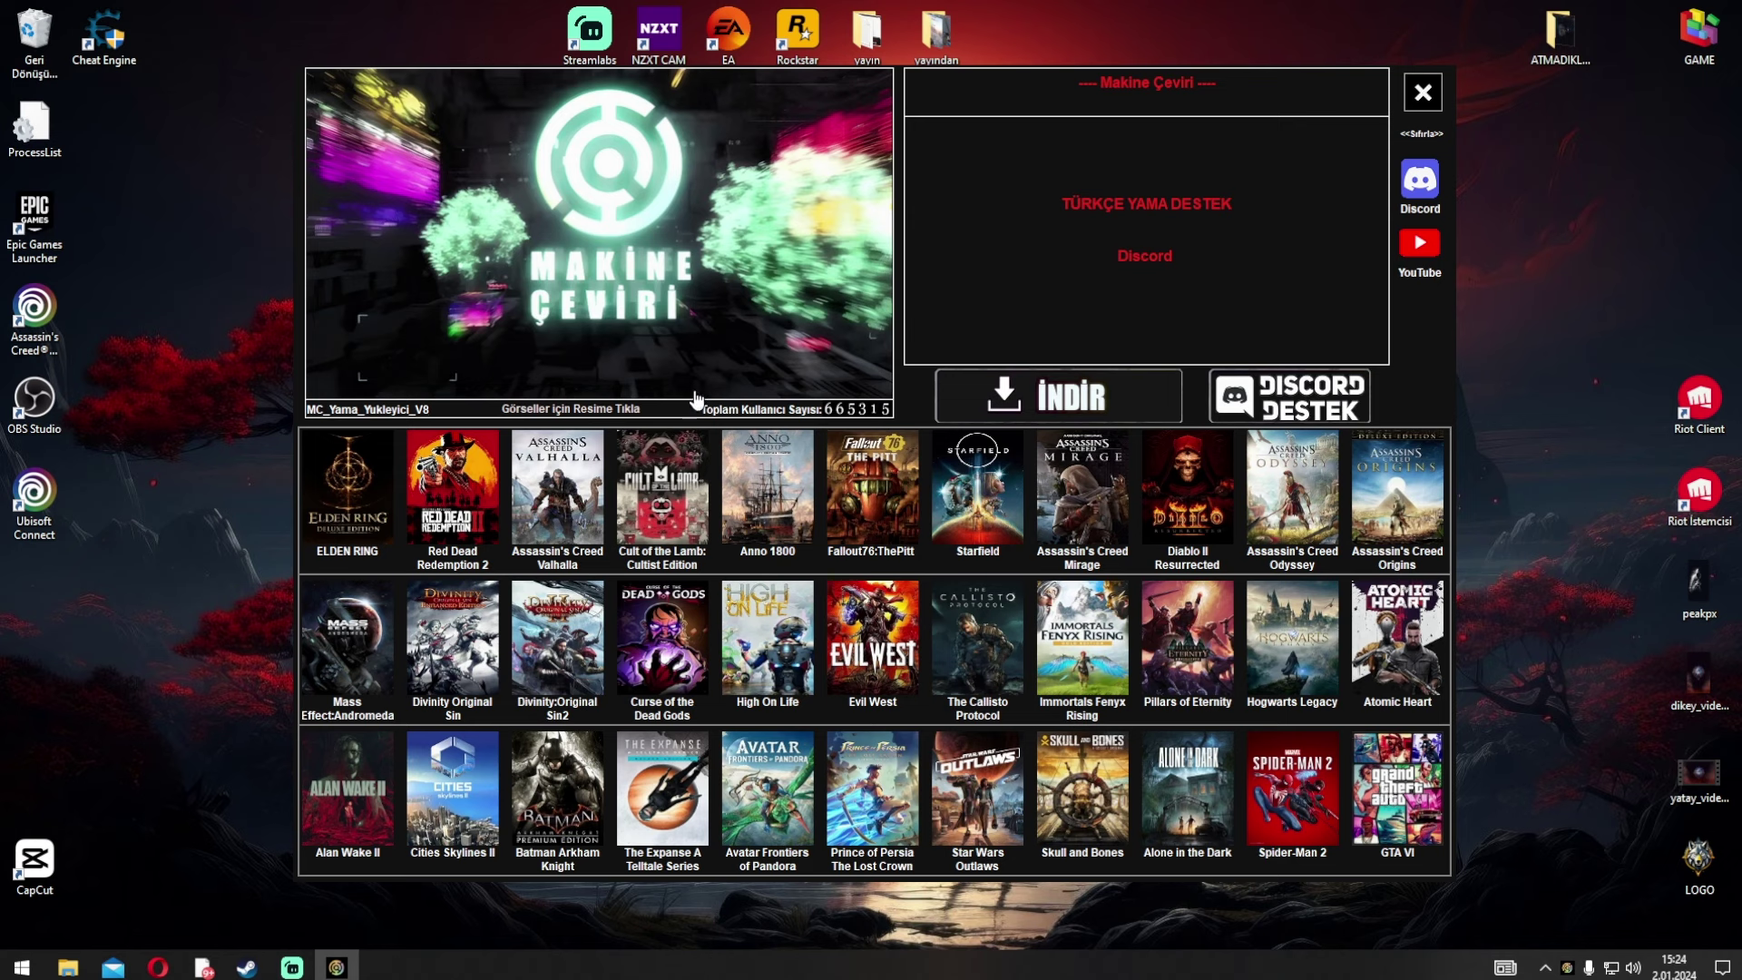
left_click(1082, 511)
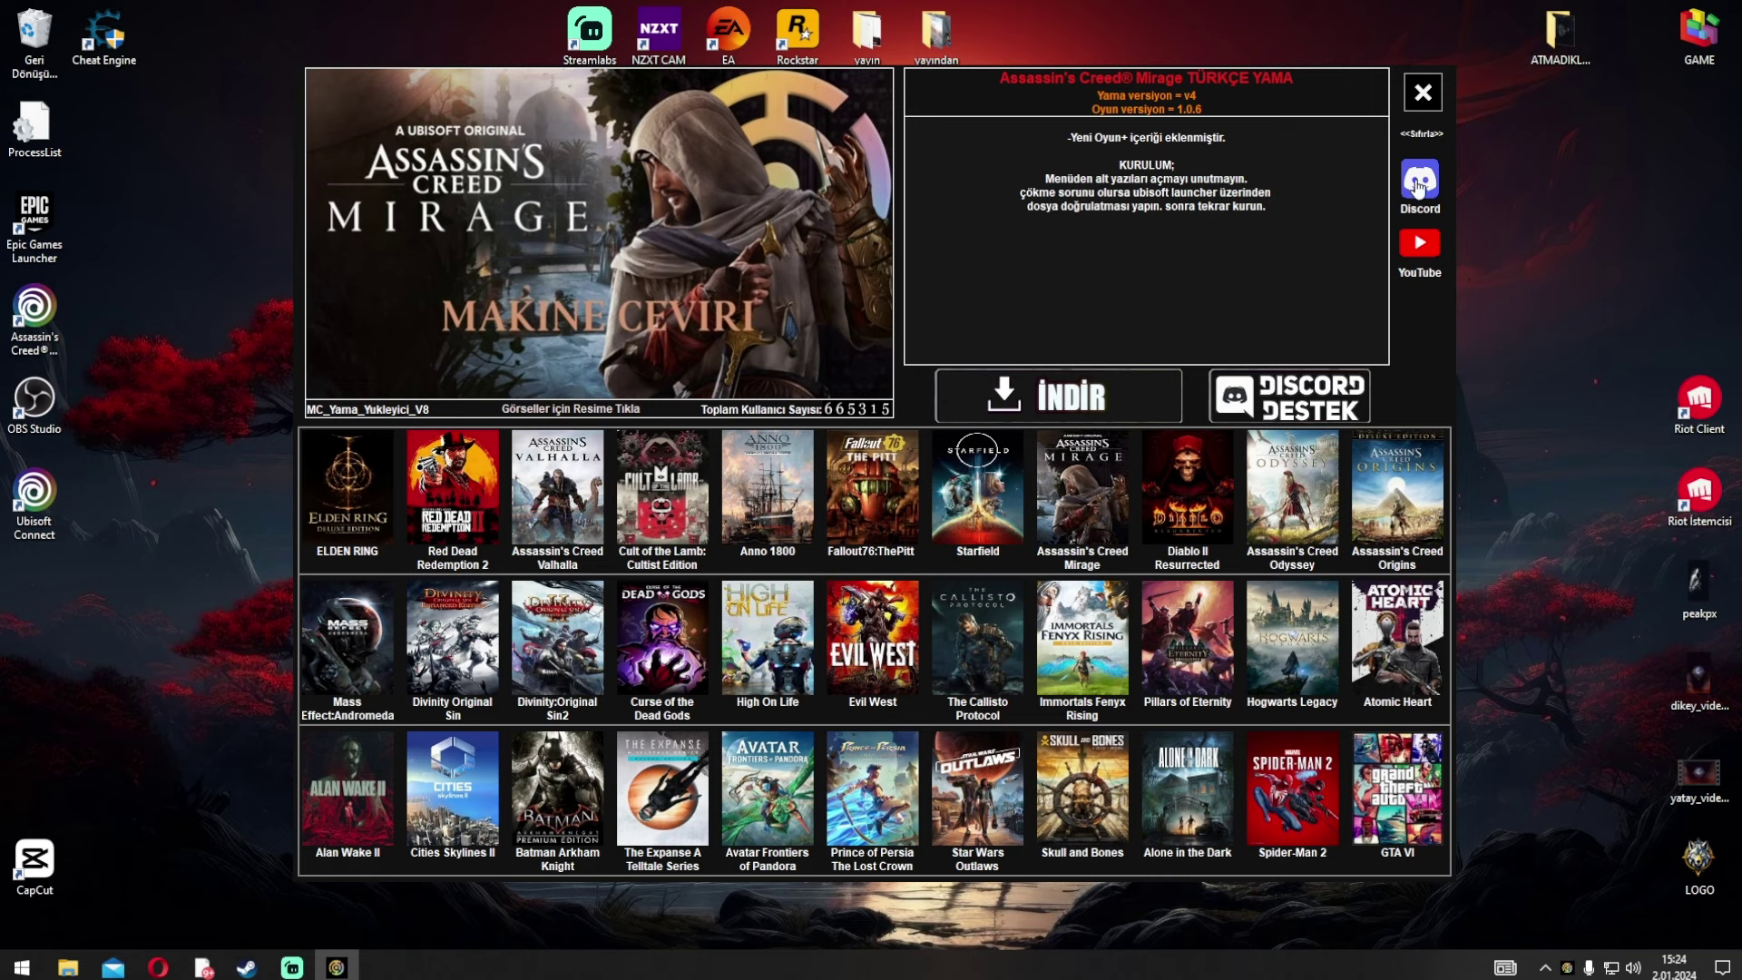
Start the patch download and select ACMirage.exe in the AssassinsCreedMirage folder on drive D as its target
left_click(1094, 402)
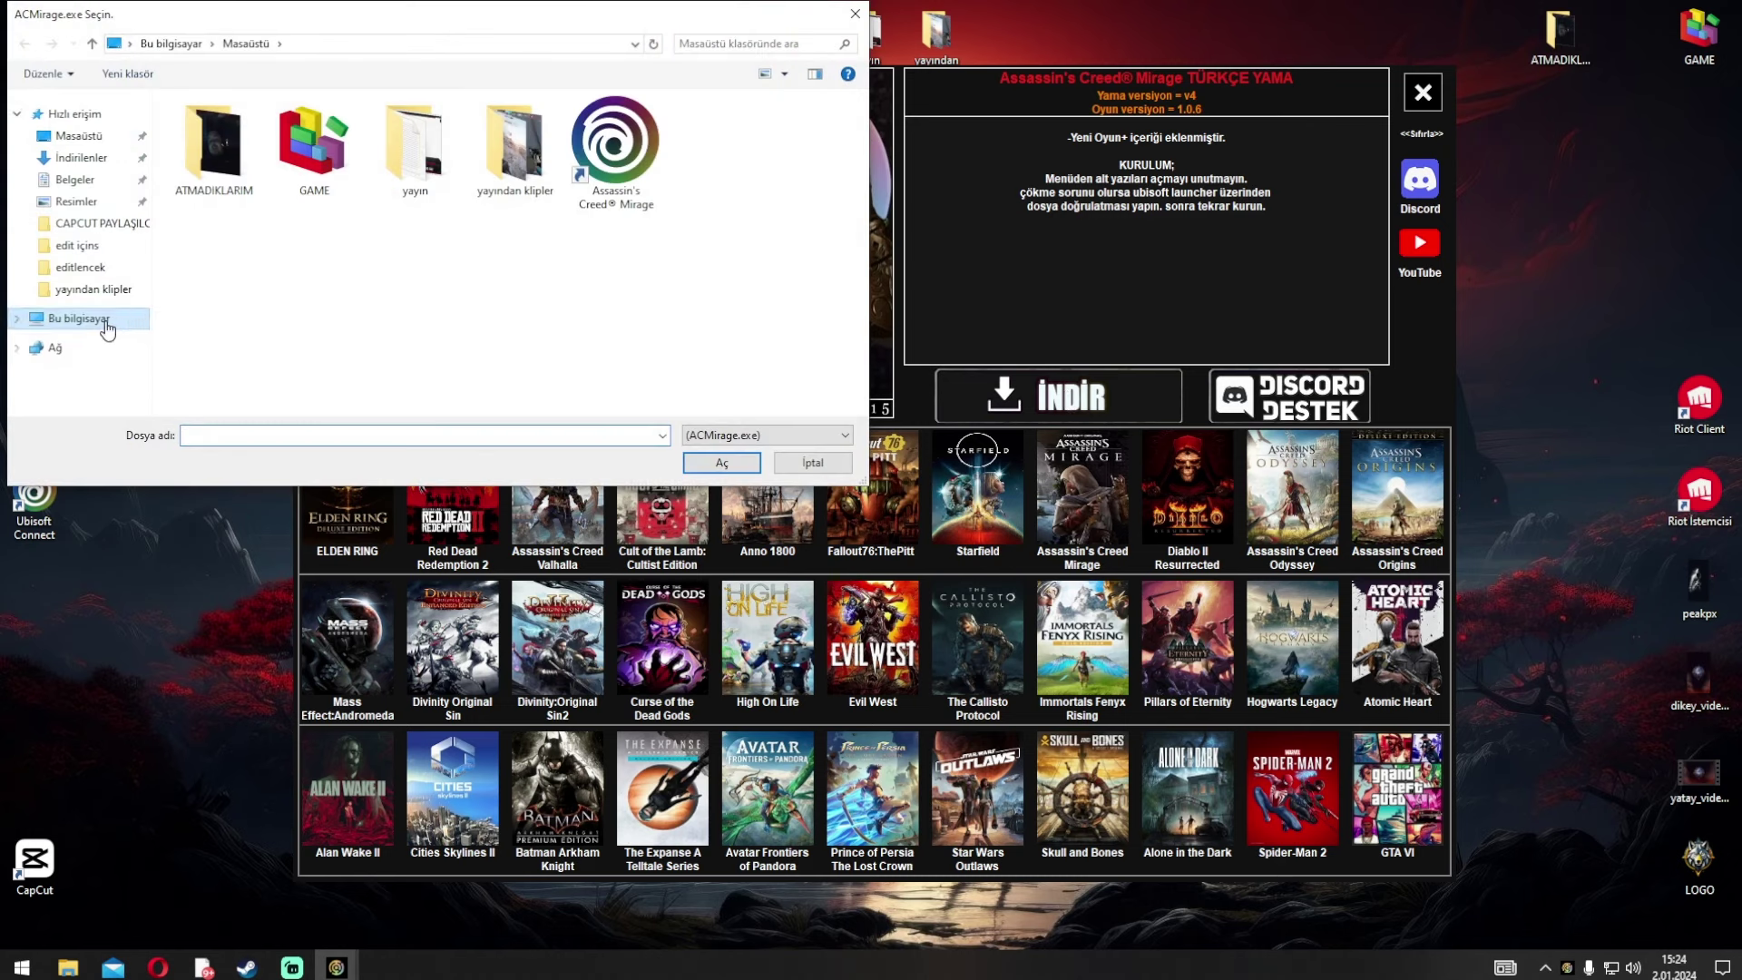
left_click(106, 327)
double_click(481, 322)
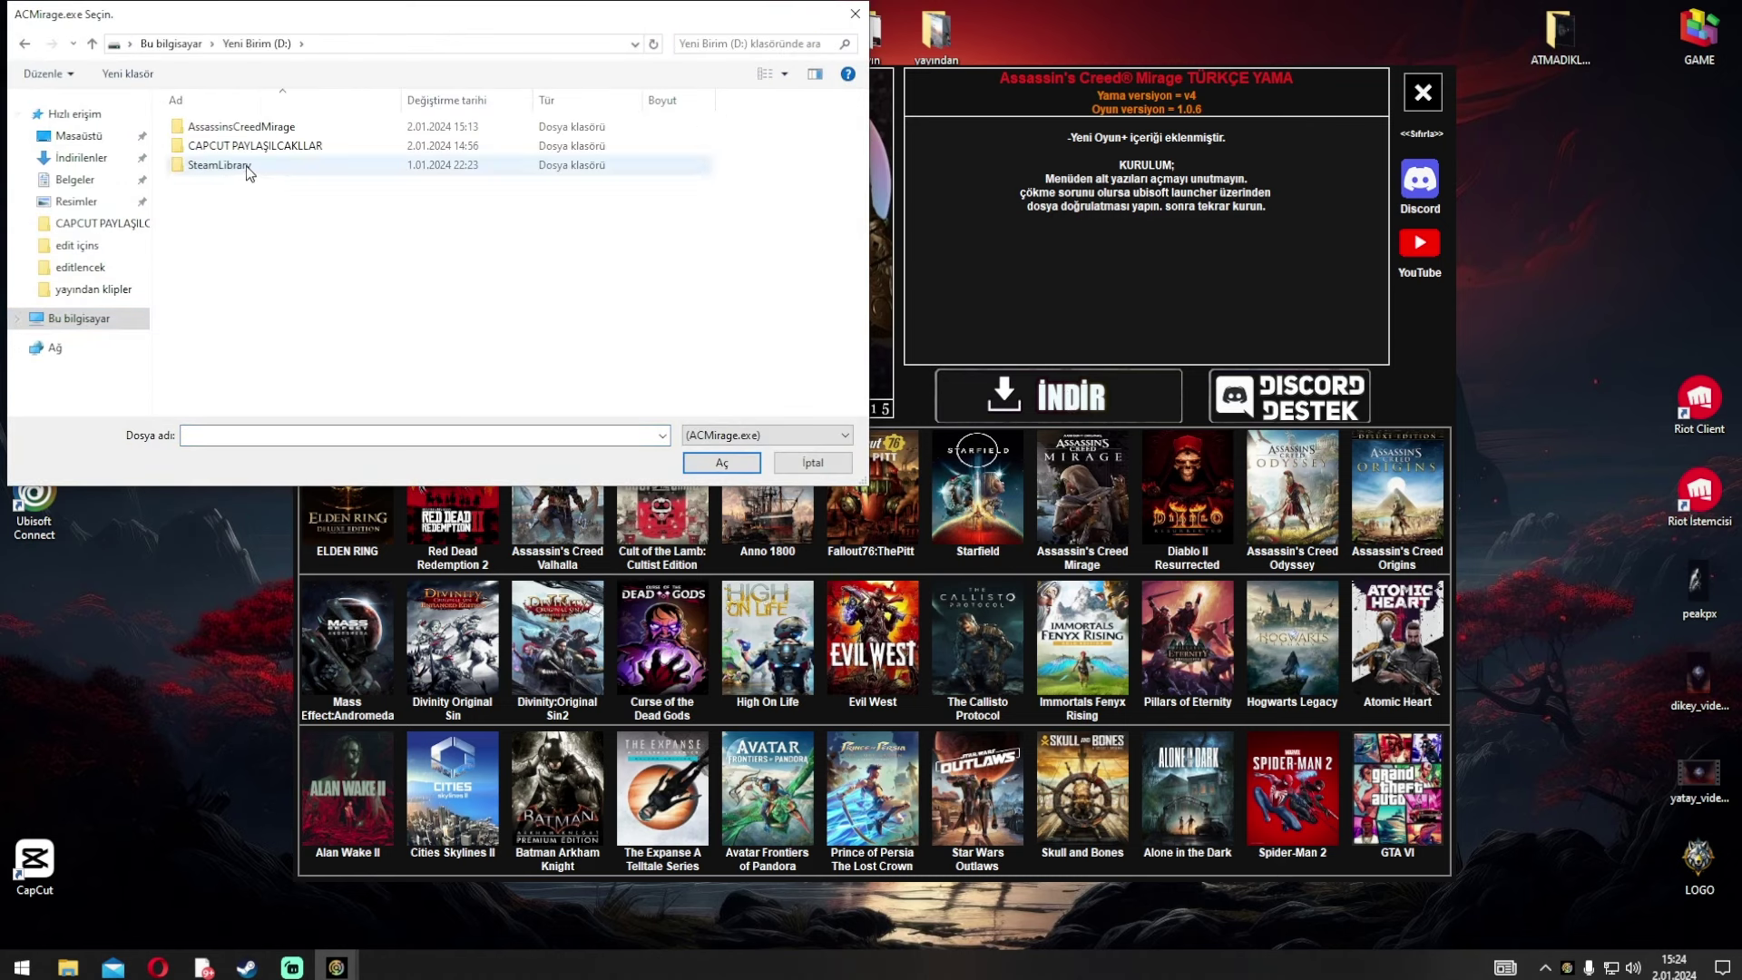
double_click(243, 130)
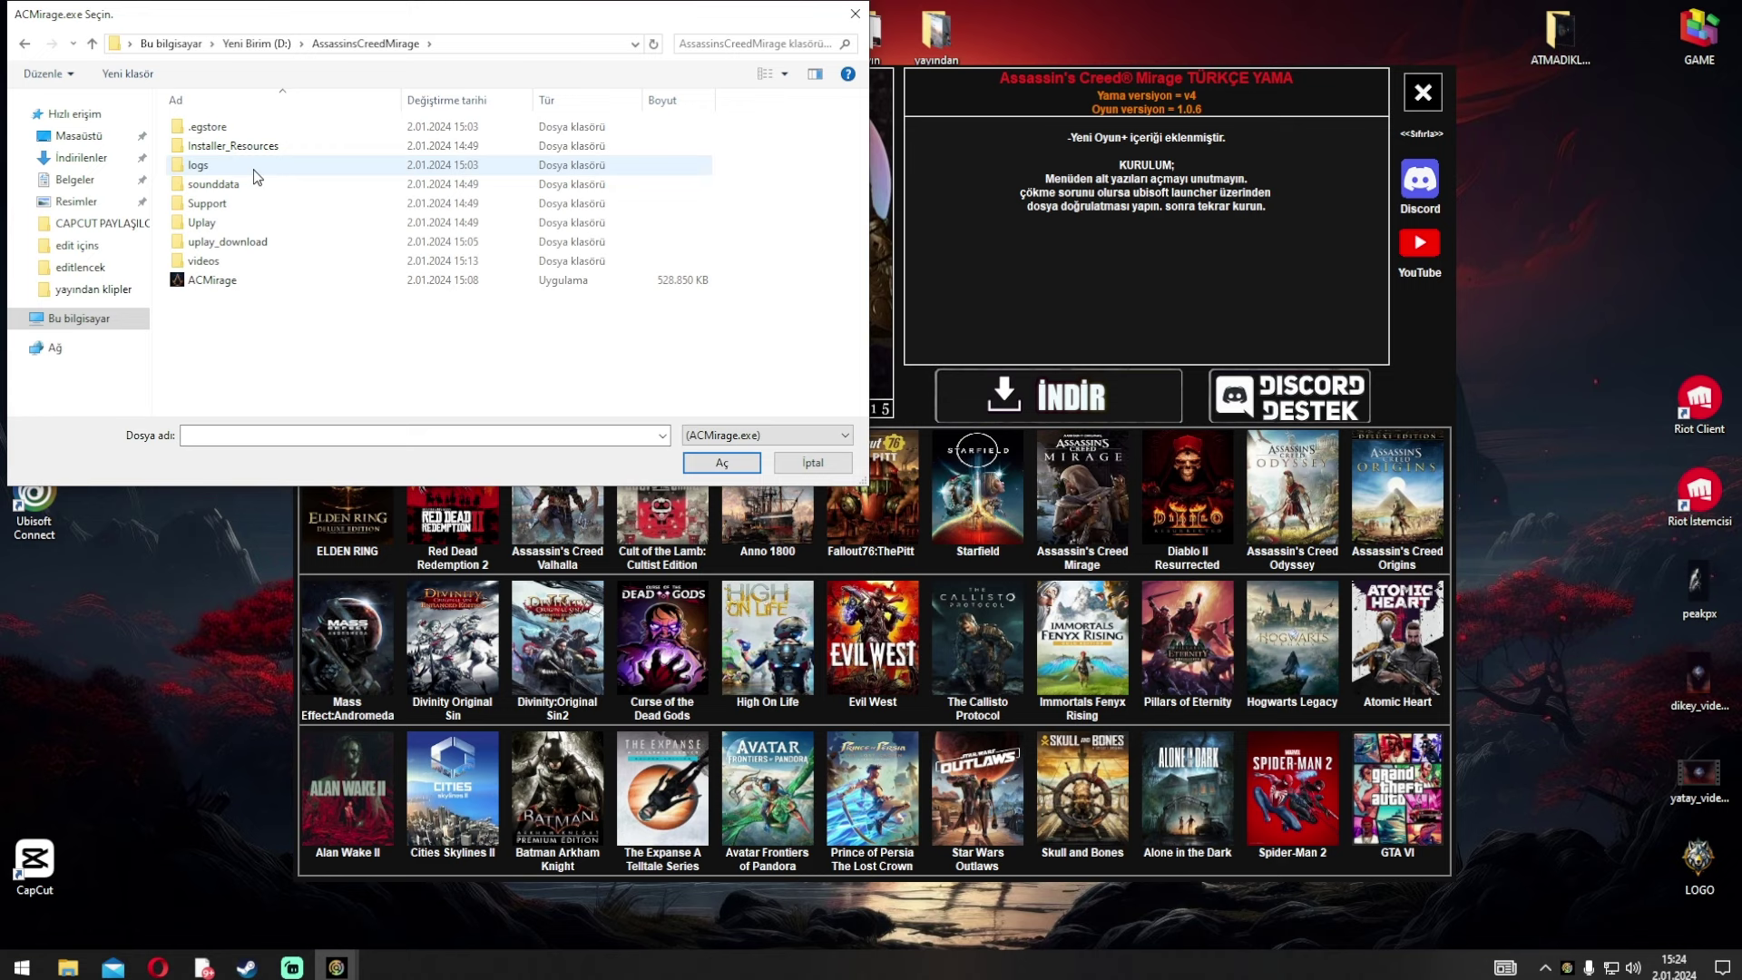
left_click(259, 285)
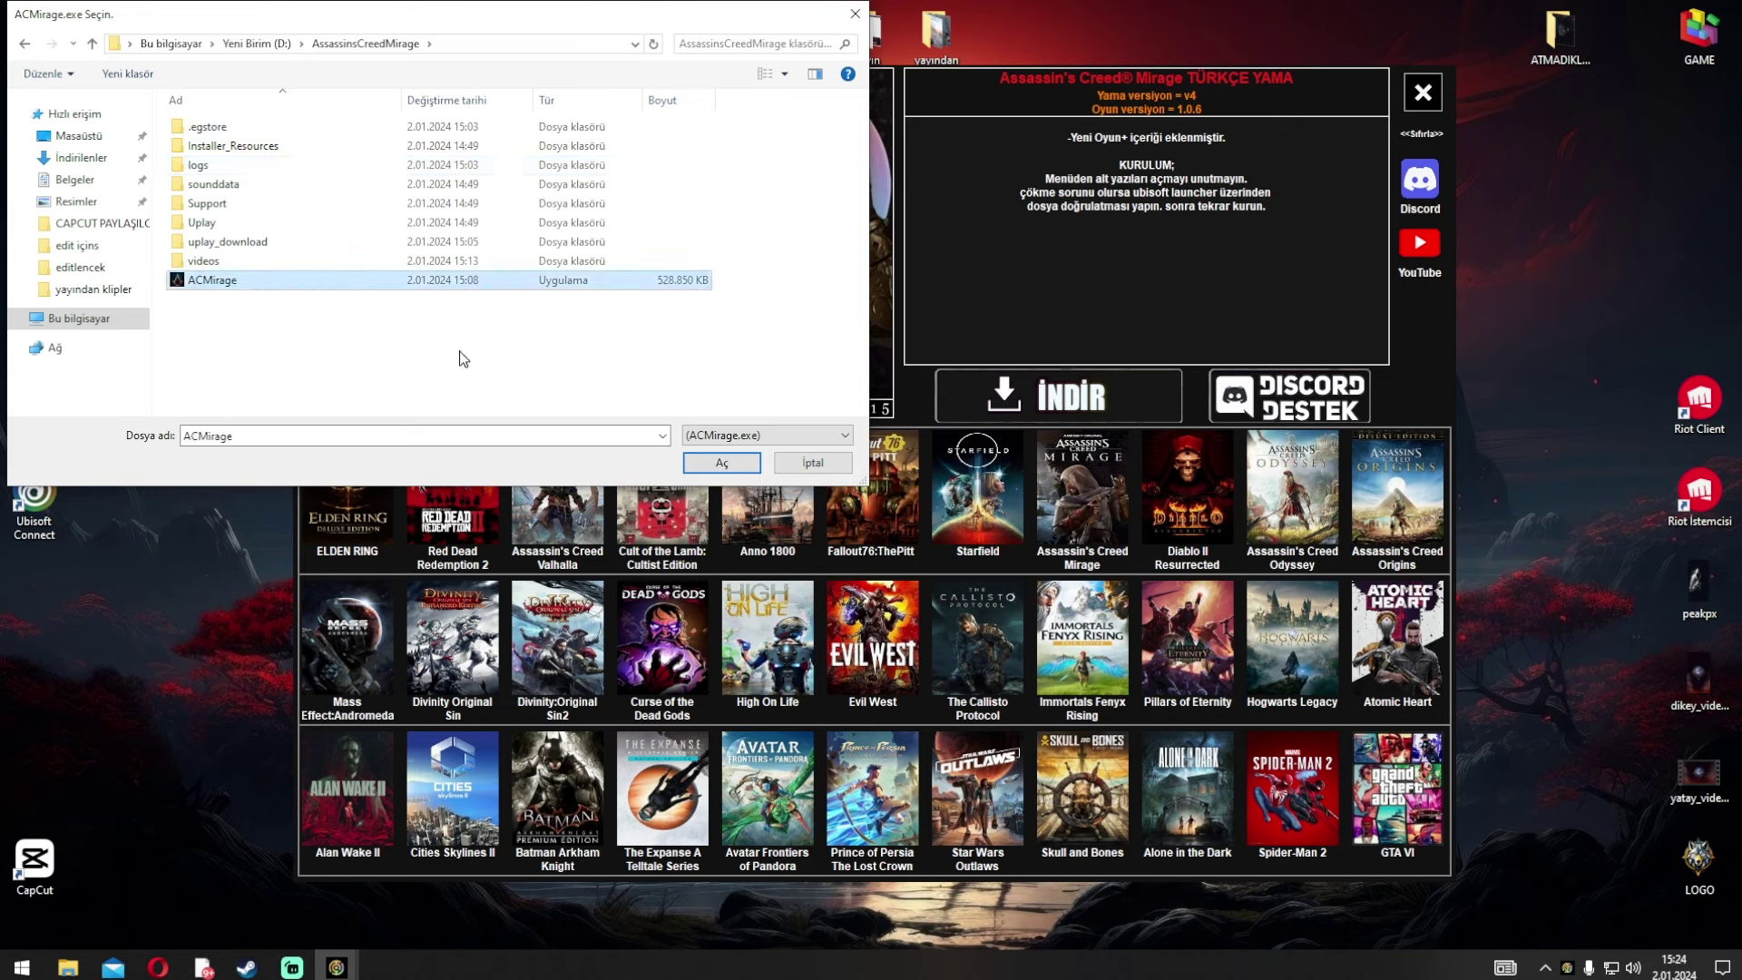
left_click(715, 463)
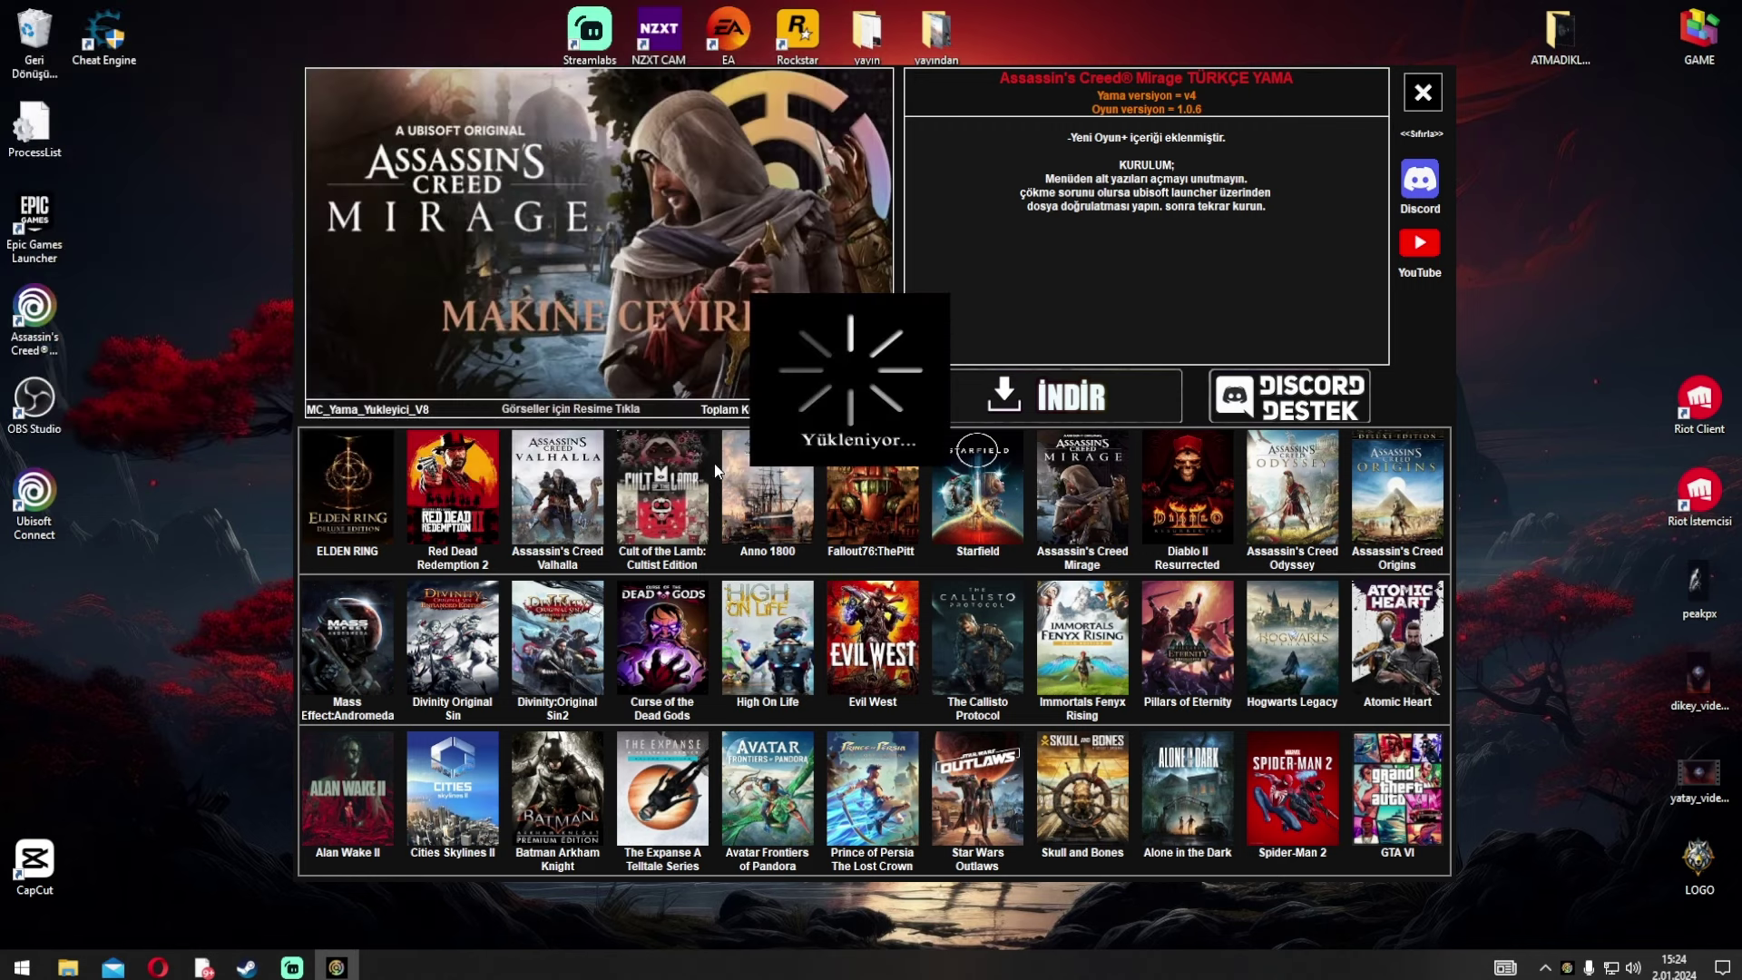
Install the downloaded Turkish patch for Assassin's Creed Mirage
left_click(858, 540)
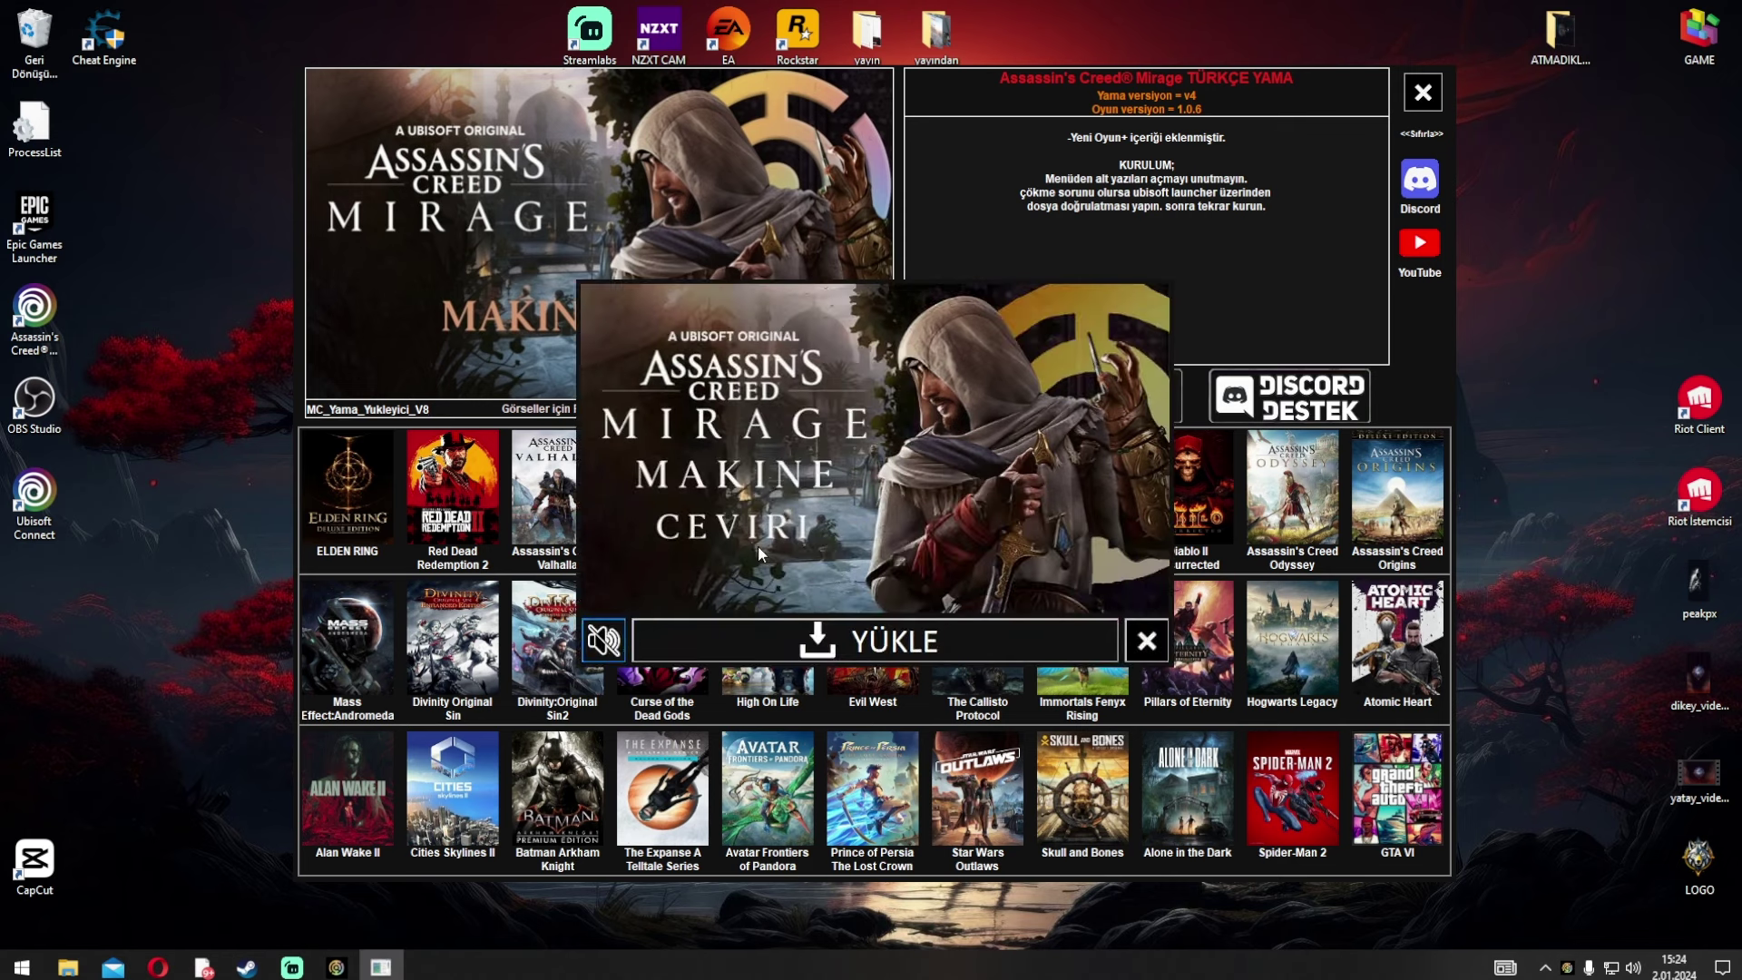
left_click(880, 636)
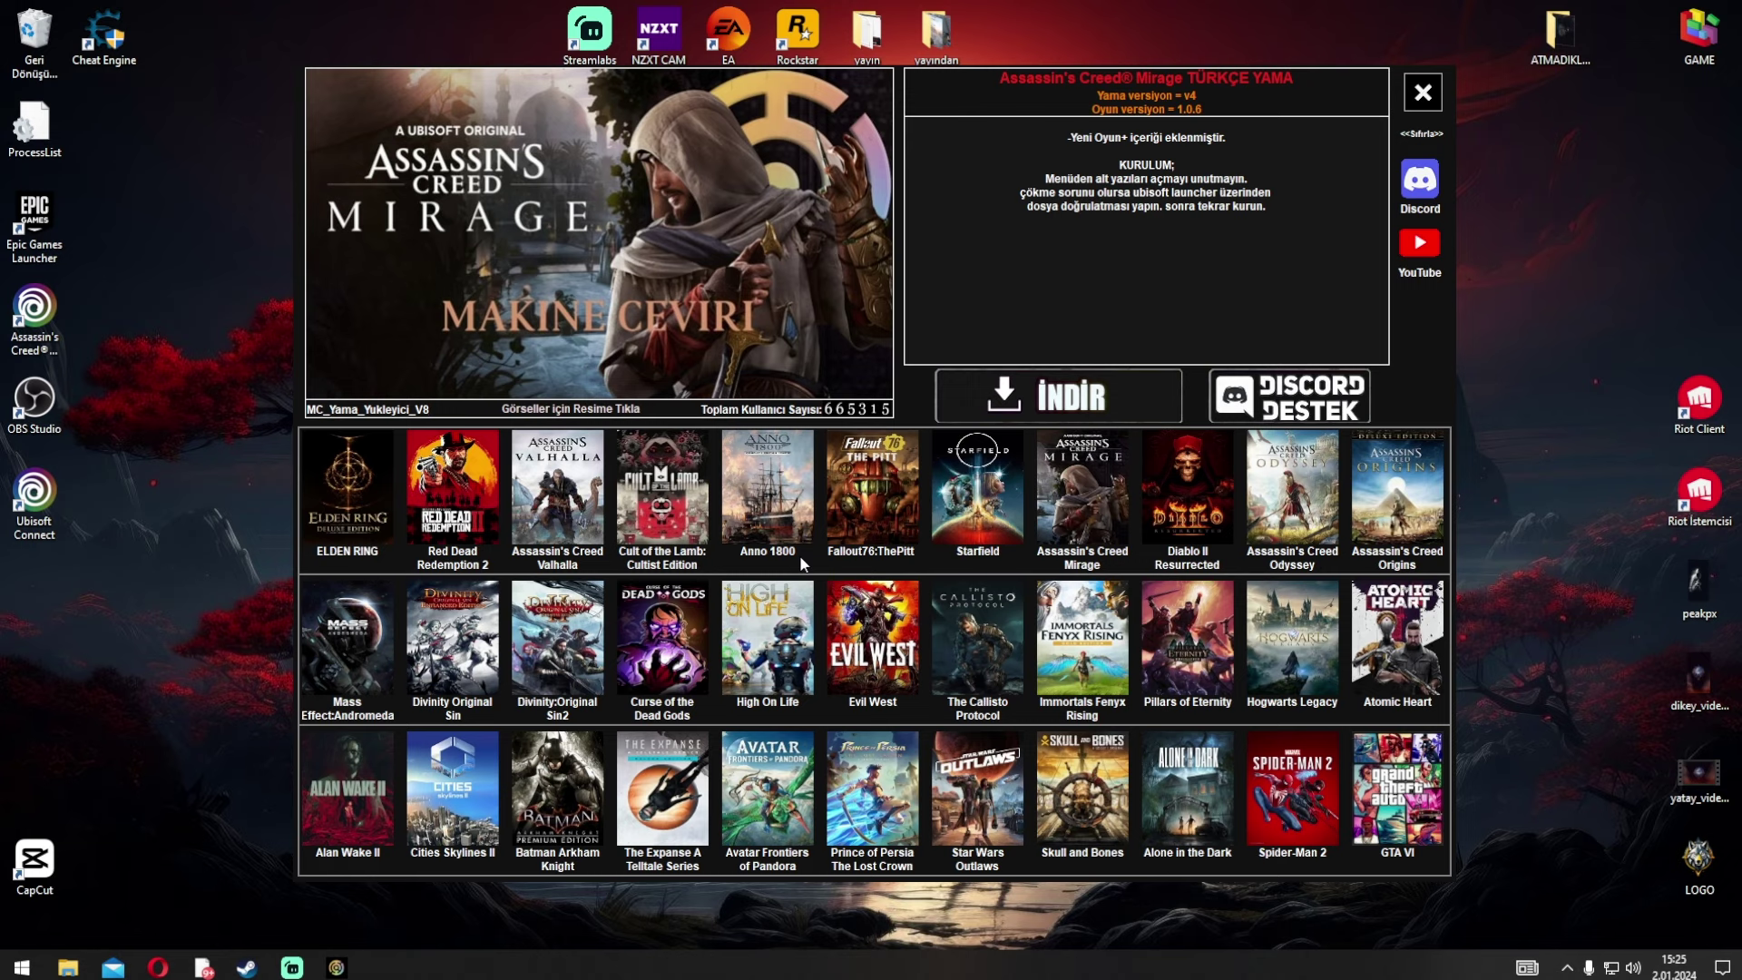
left_click(1310, 98)
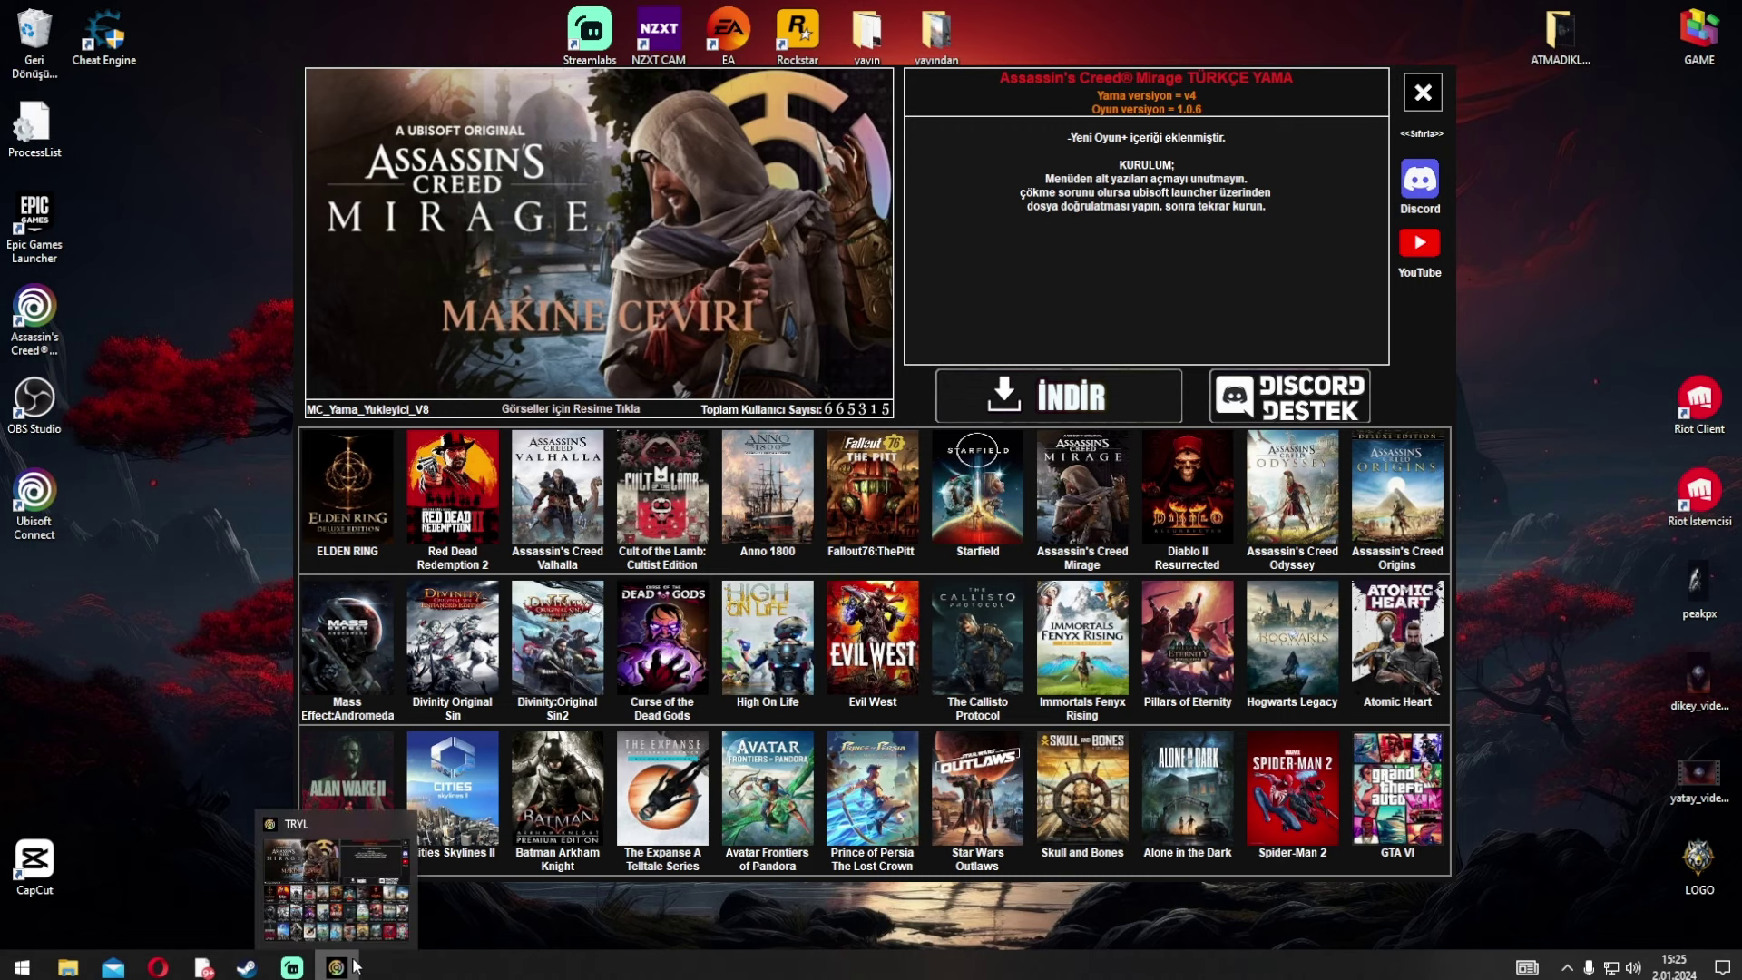
Look into the GAME desktop folder, then close it and the patch installer
double_click(1699, 36)
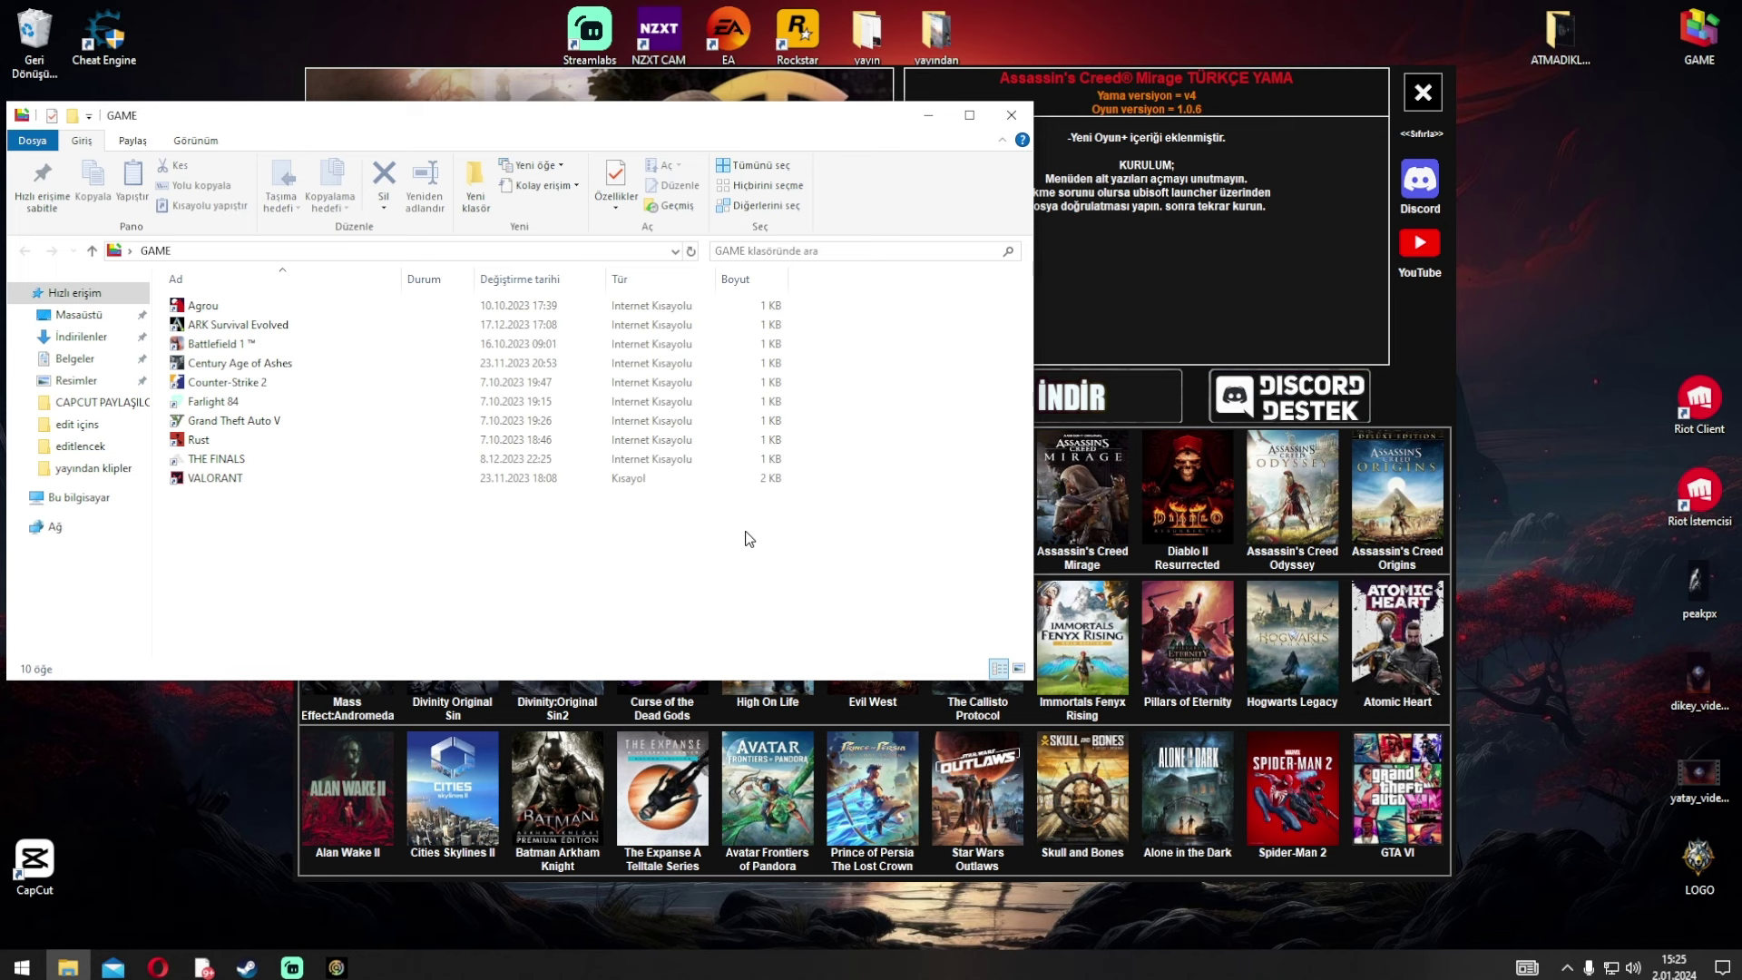
left_click(1011, 116)
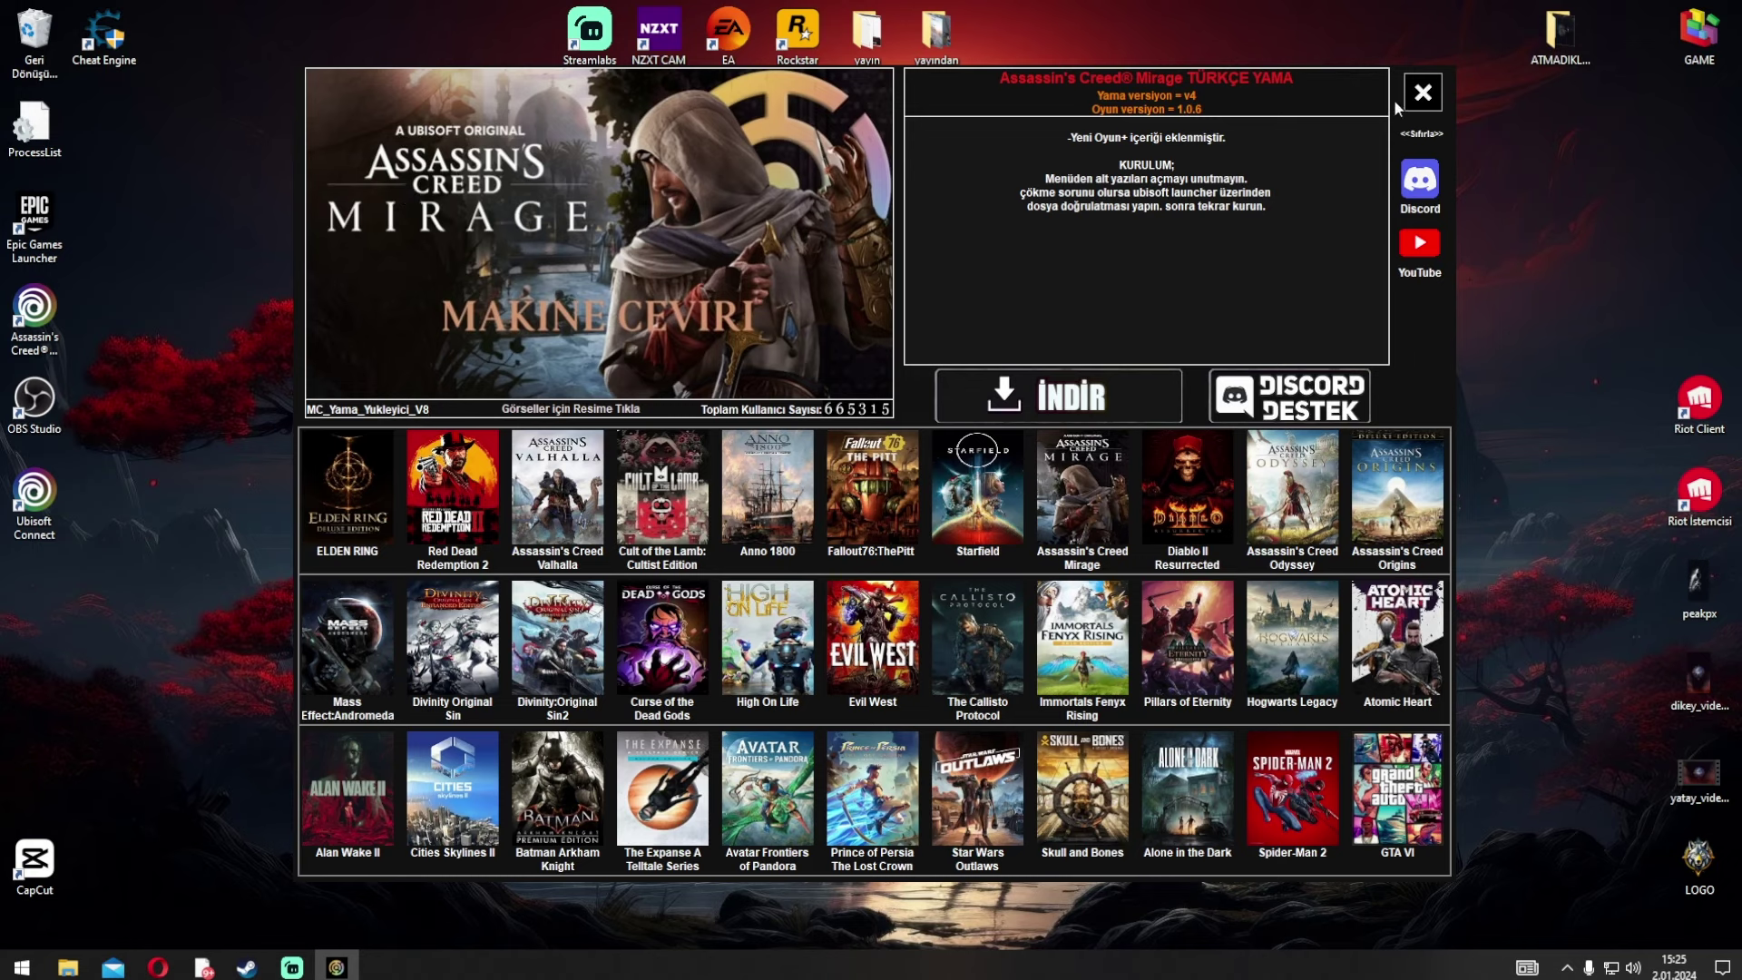
left_click(1421, 92)
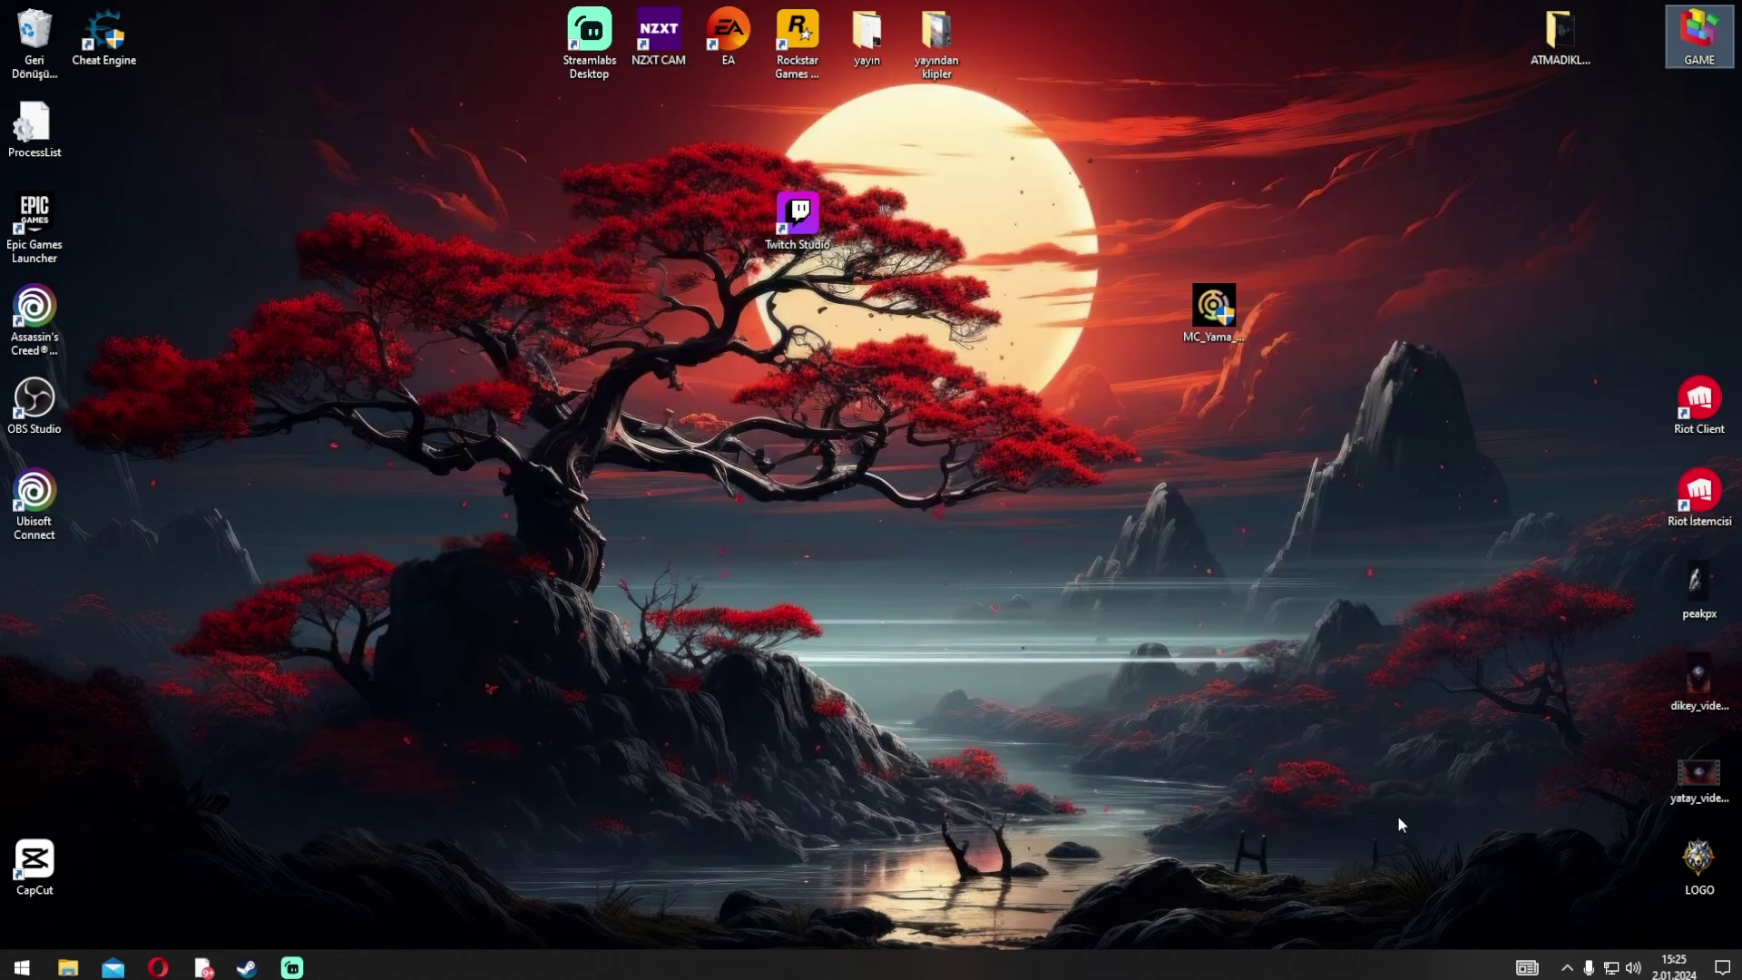
Launch Assassin's Creed Mirage through Ubisoft Connect, close the microphone settings window and continue to the game's main menu
left_click(1588, 967)
left_click(1567, 967)
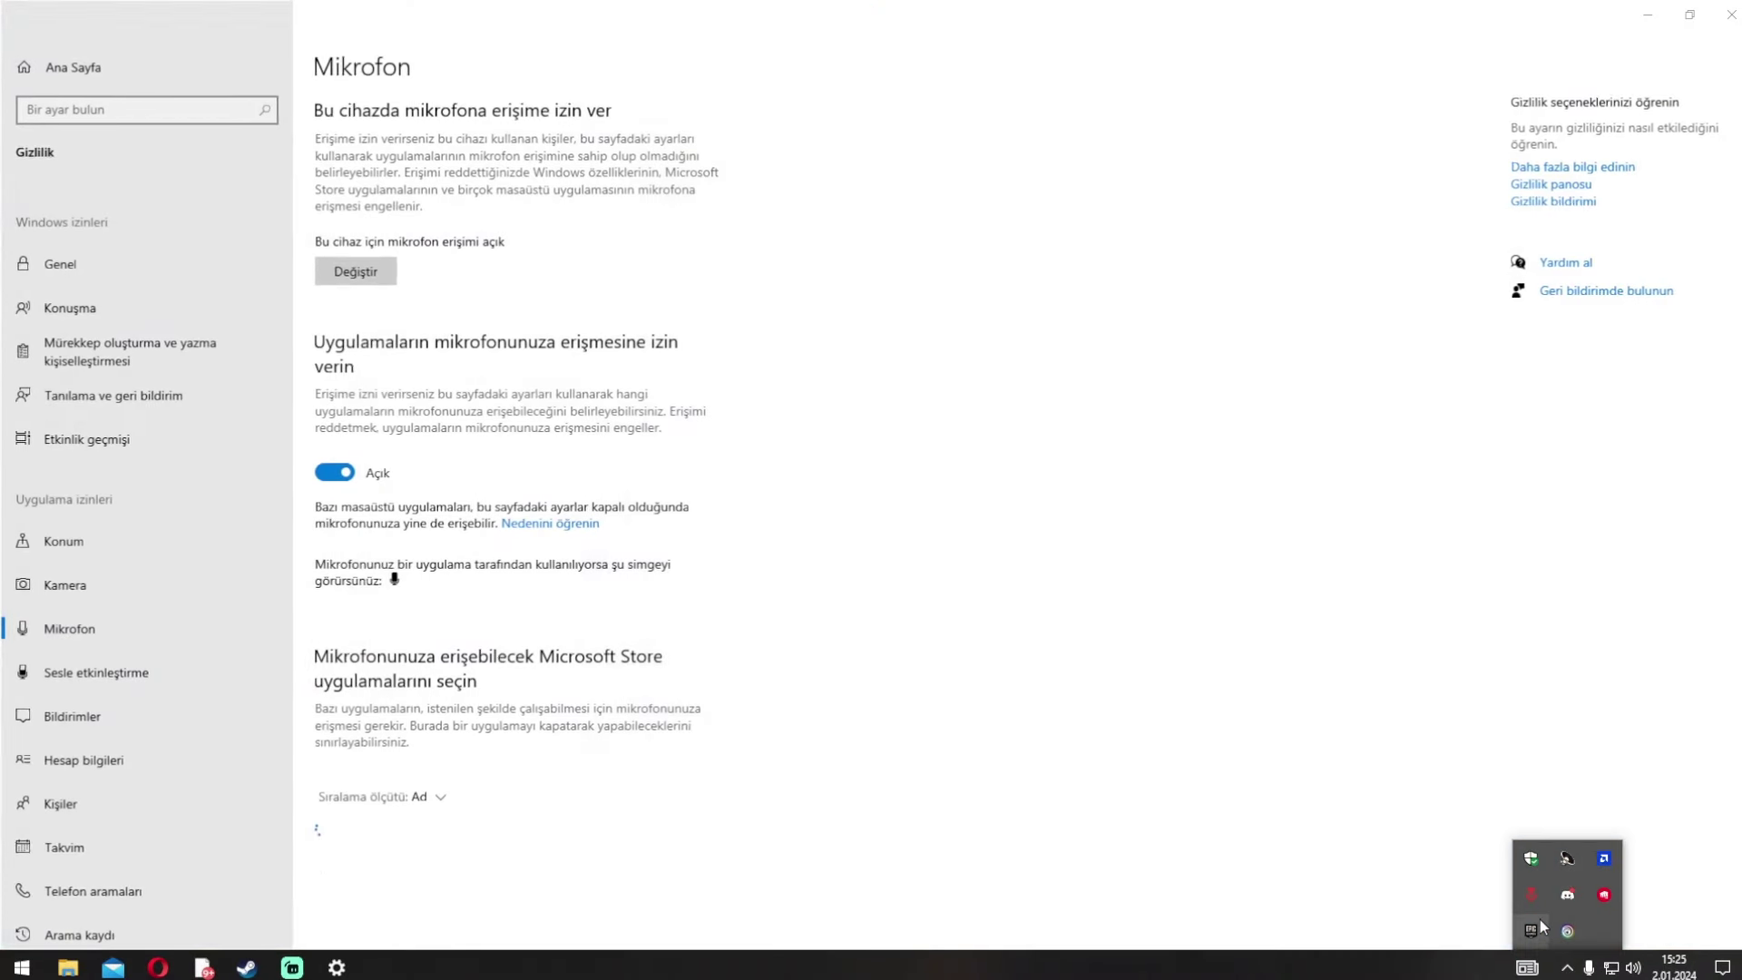
right_click(1537, 931)
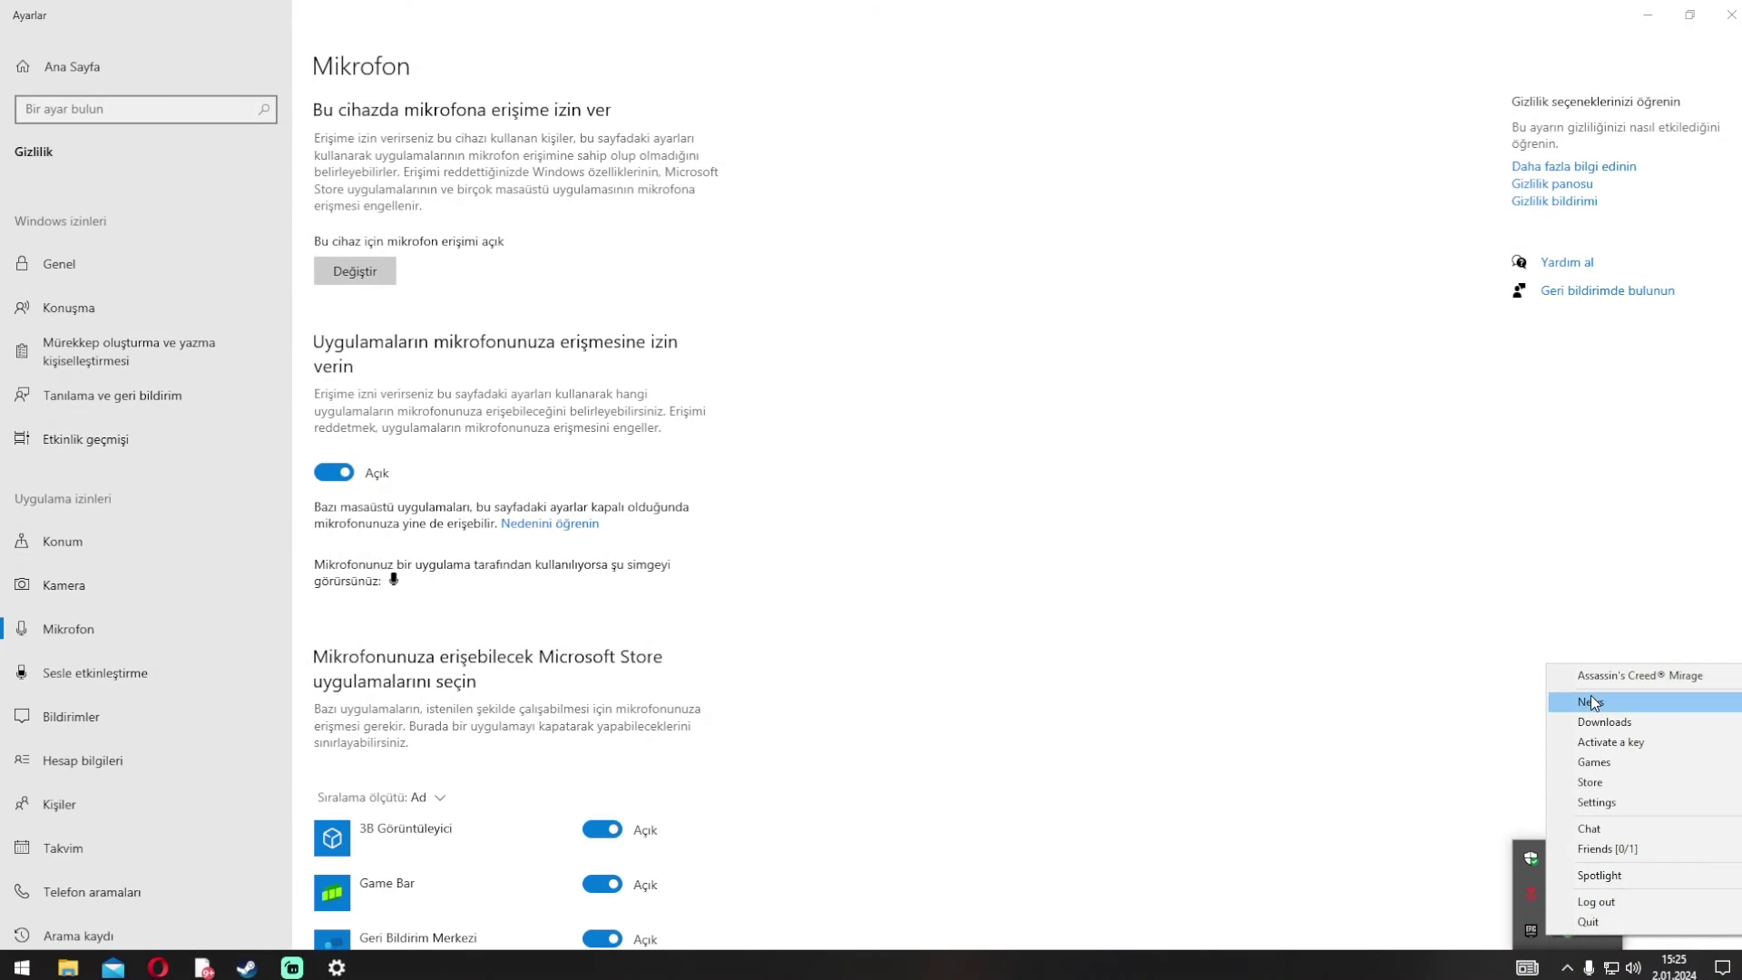
left_click(1594, 677)
left_click(1732, 15)
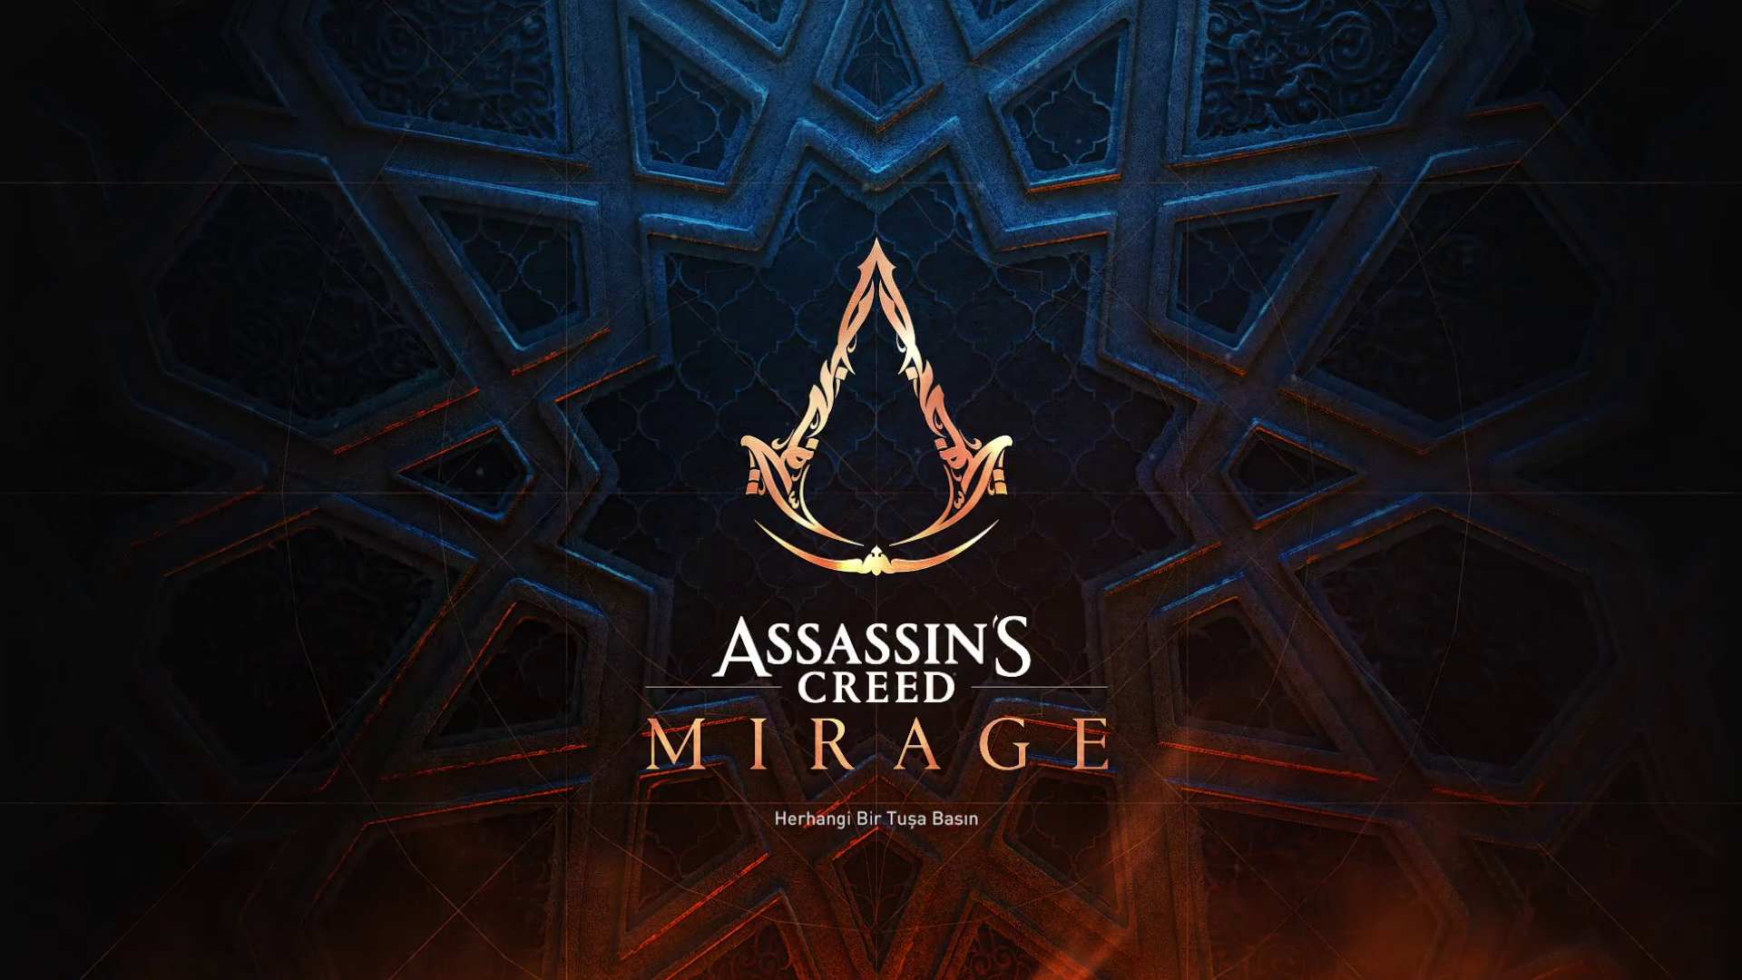
key("Return")
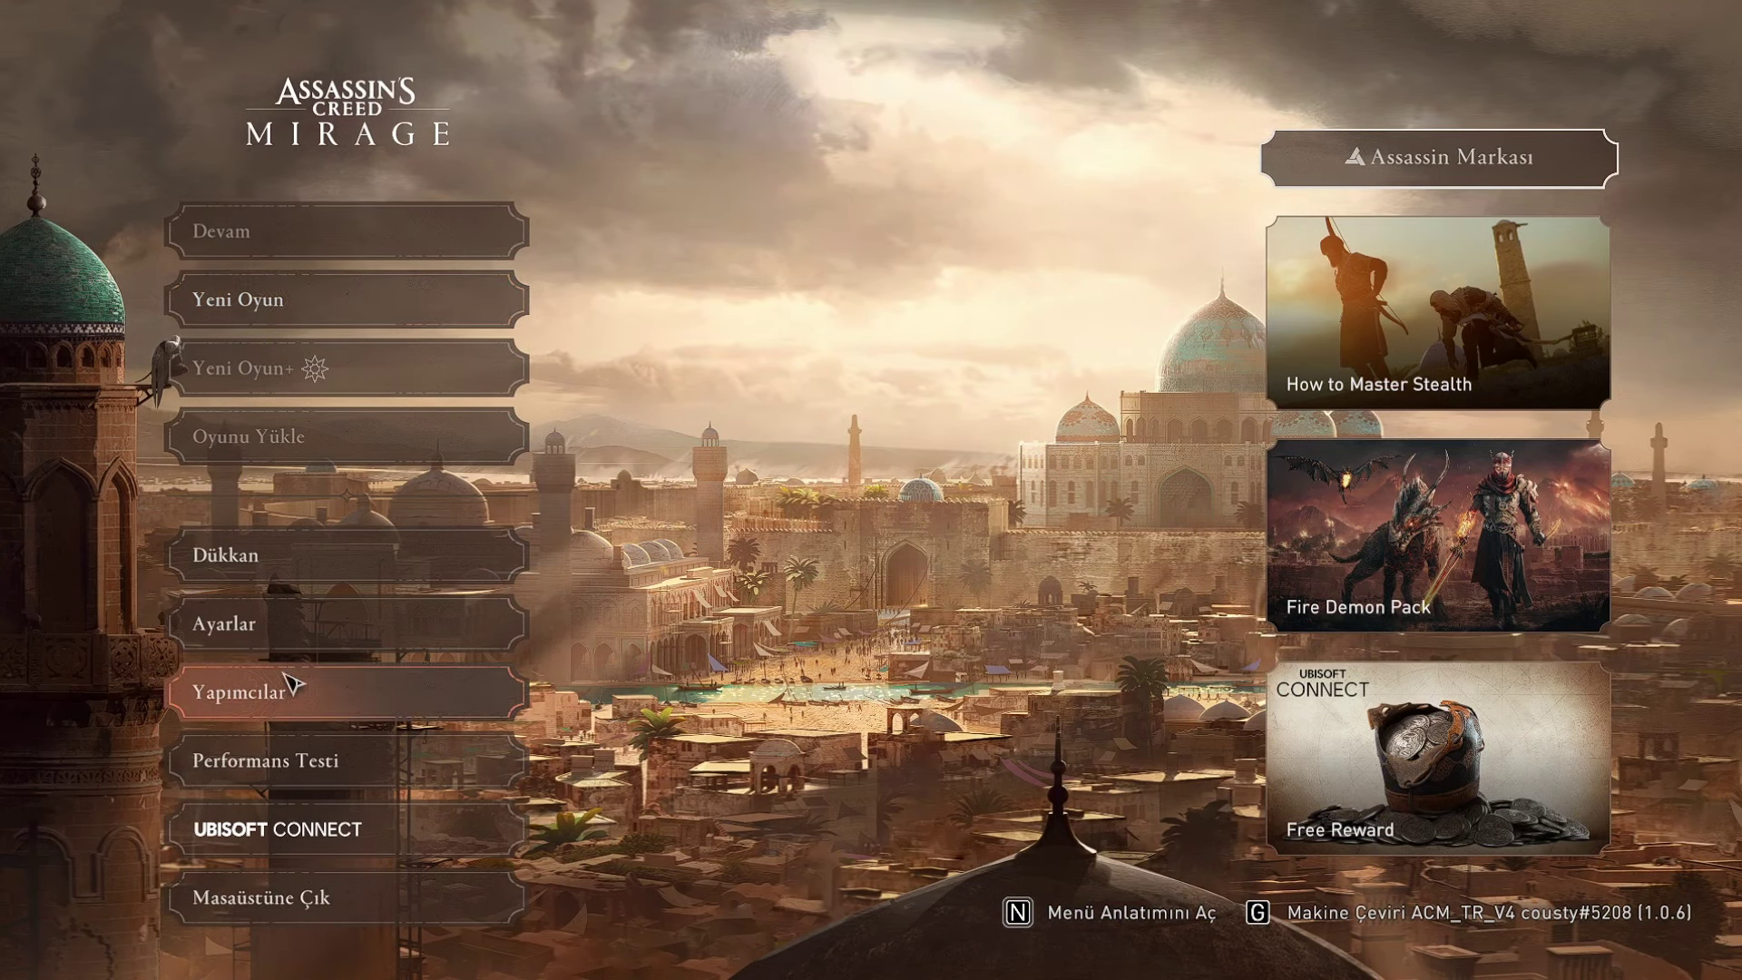
Open the game settings and examine the Oyun and Arayüz pages for the Turkish translation
left_click(290, 623)
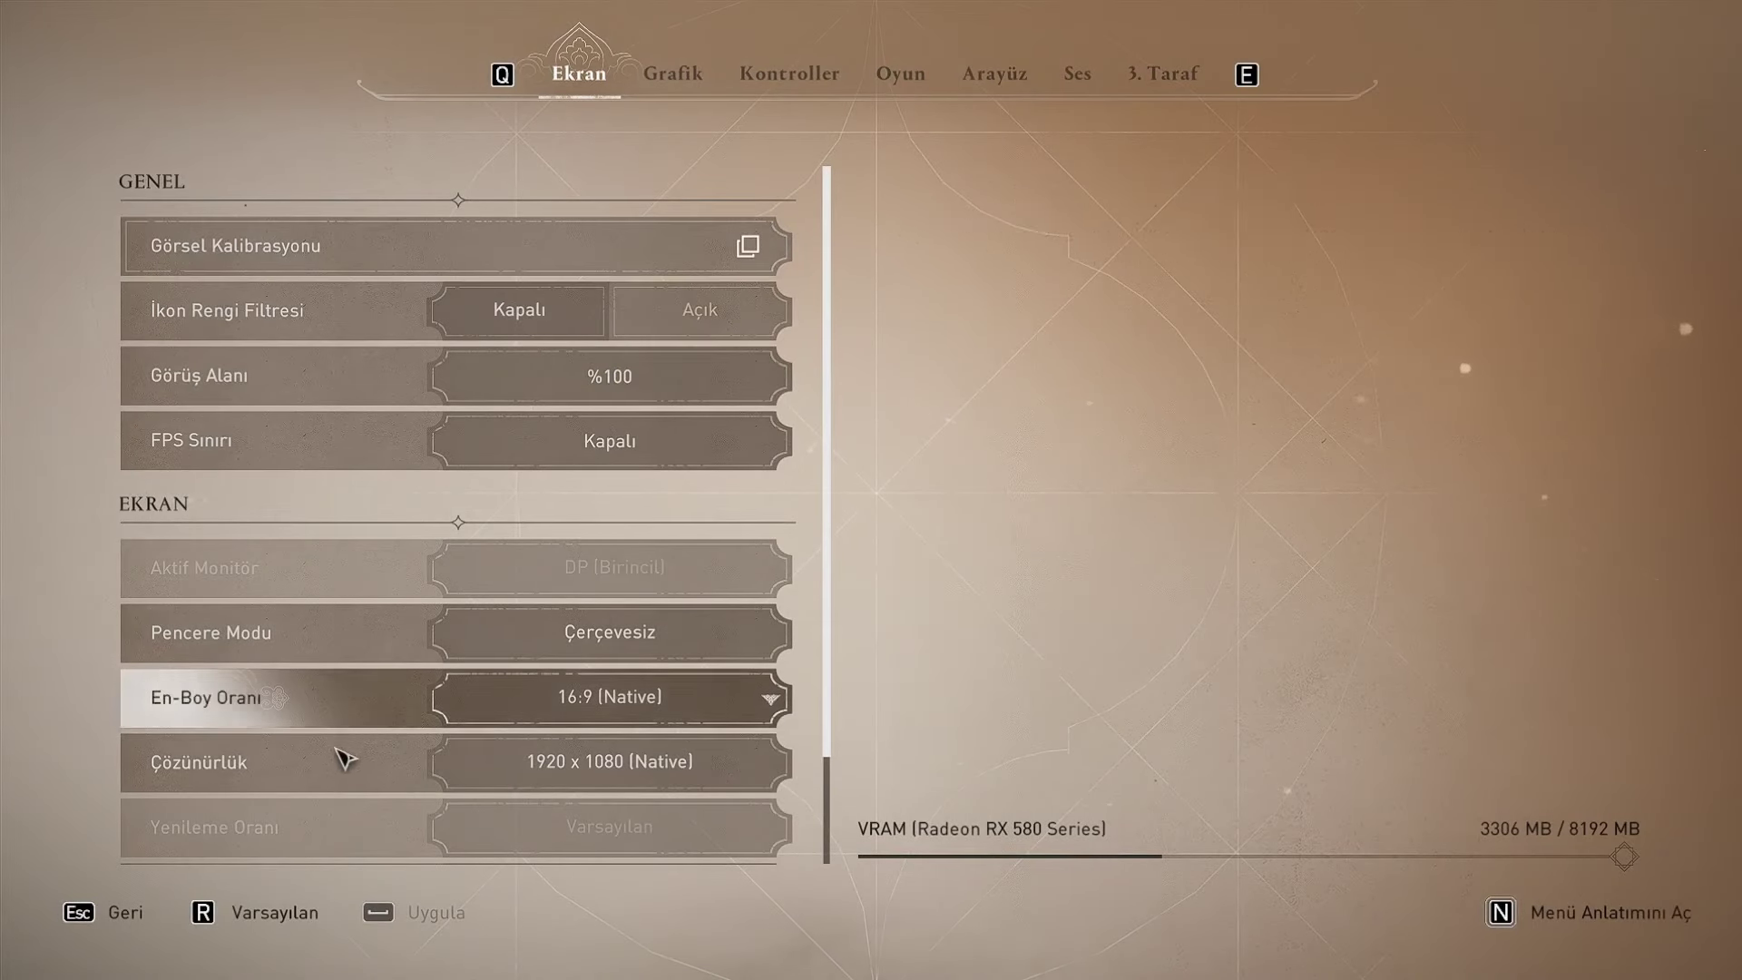
left_click(895, 91)
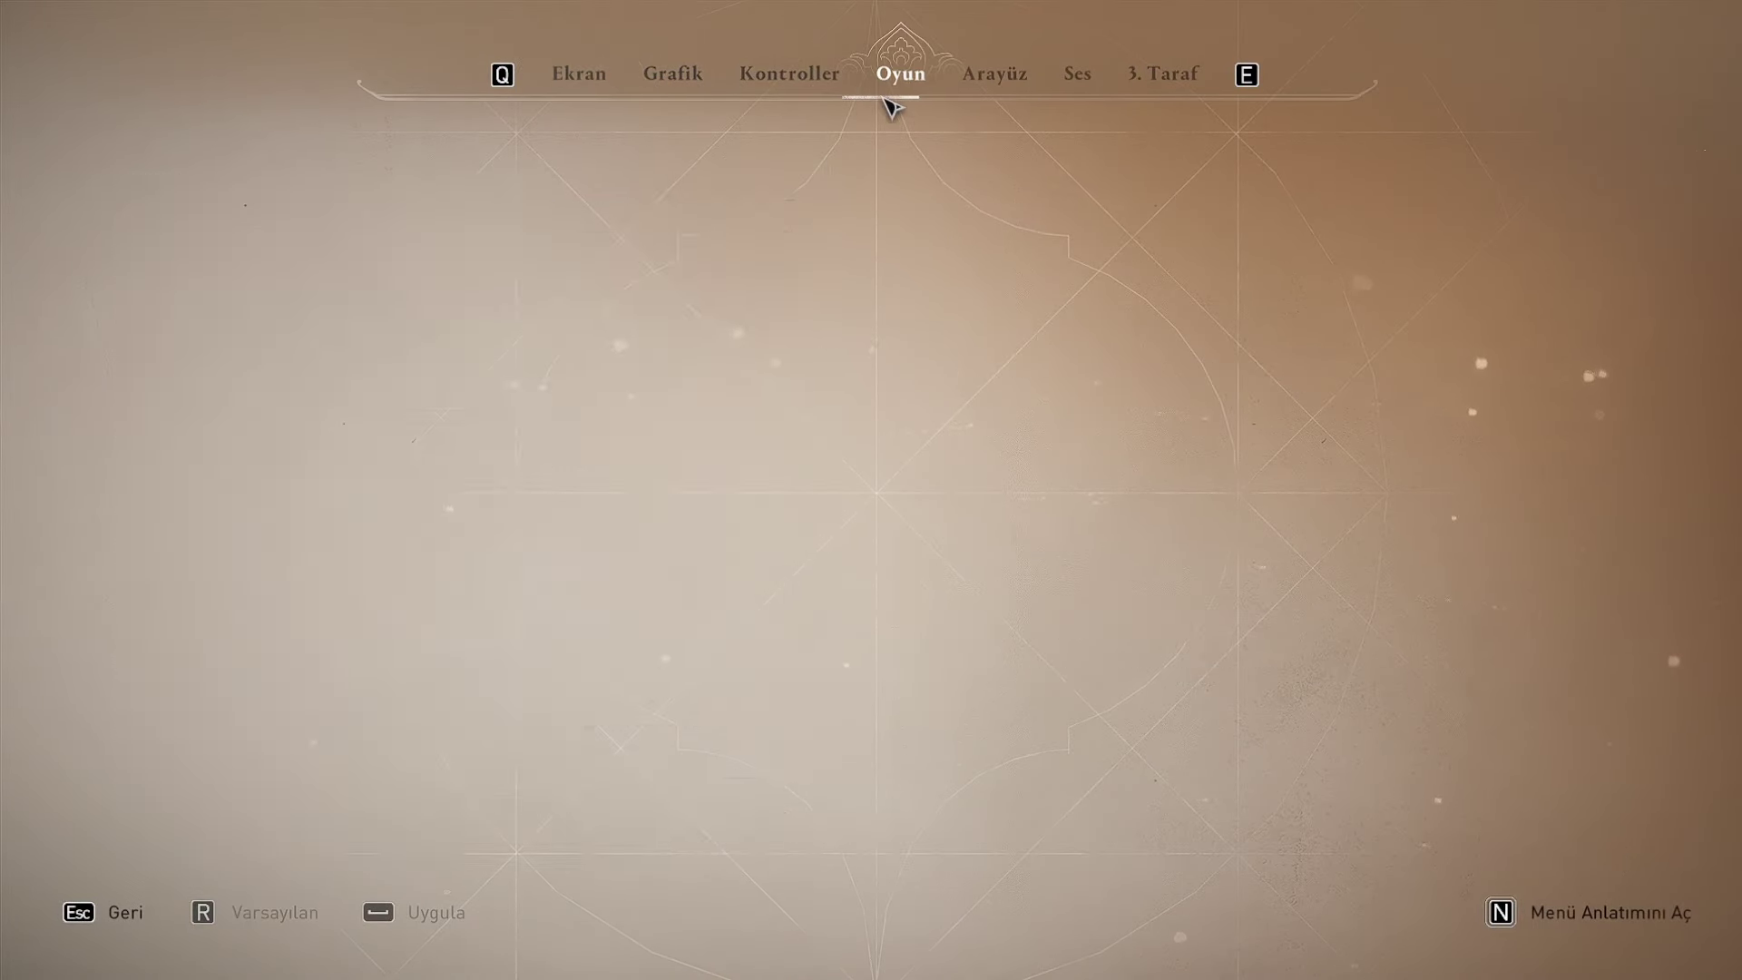
scroll(390, 767, "down", 4)
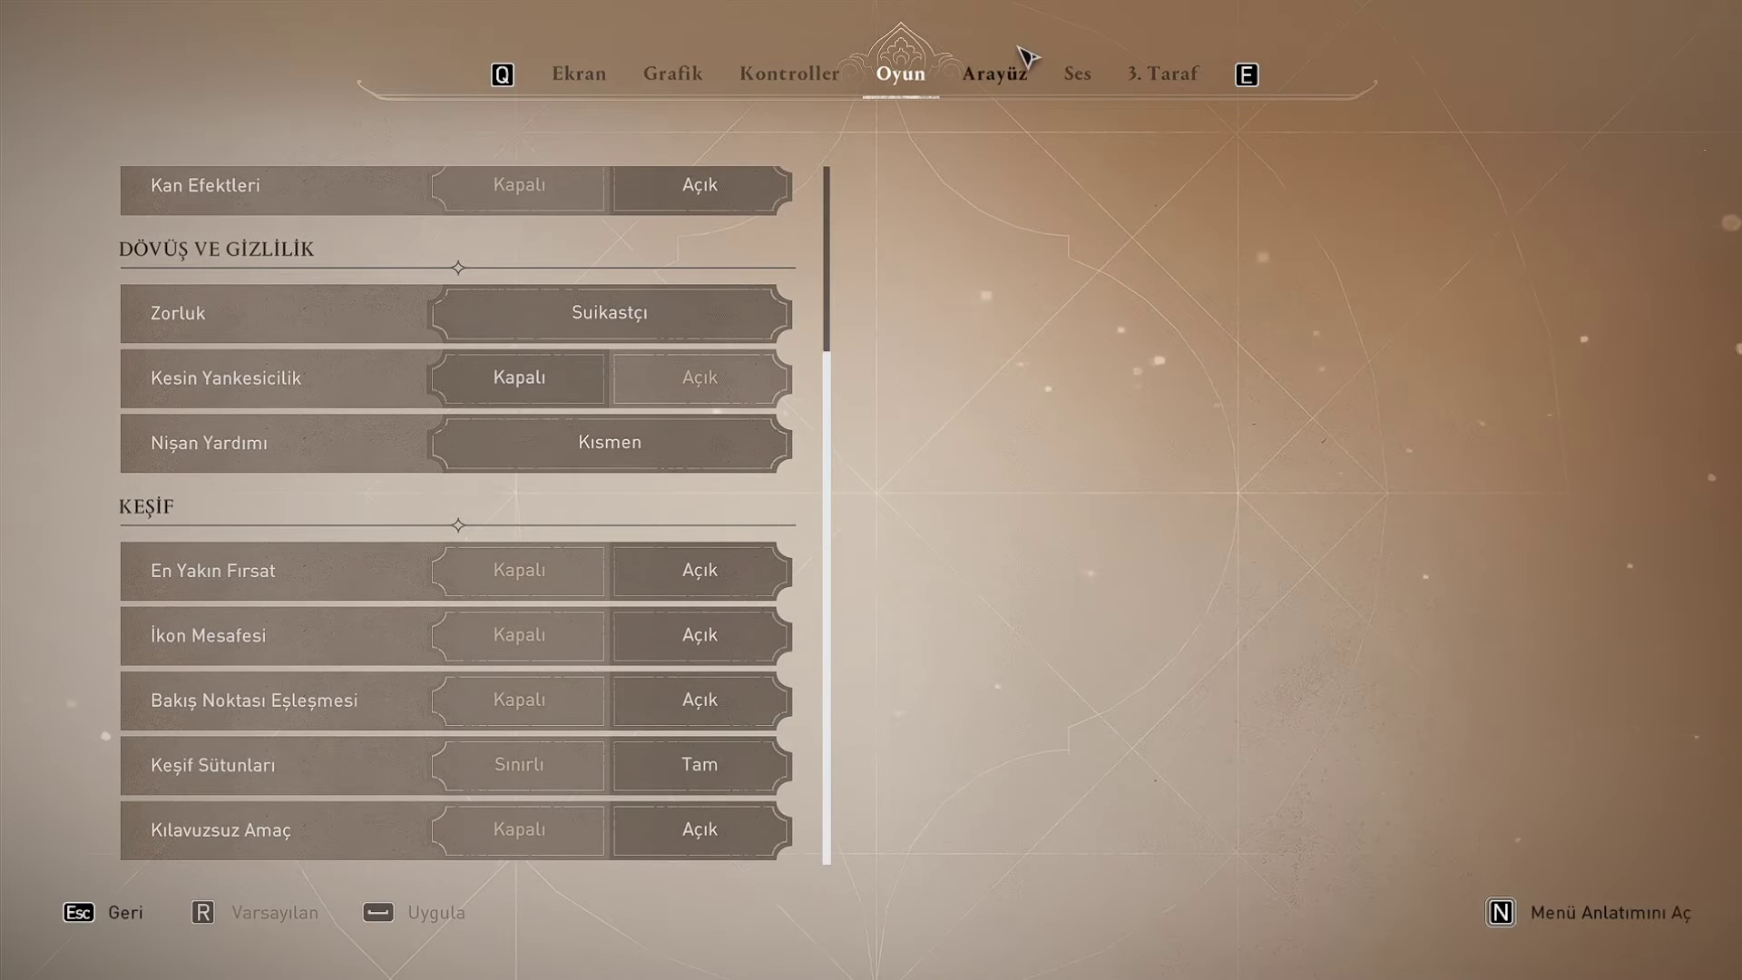
left_click(1021, 80)
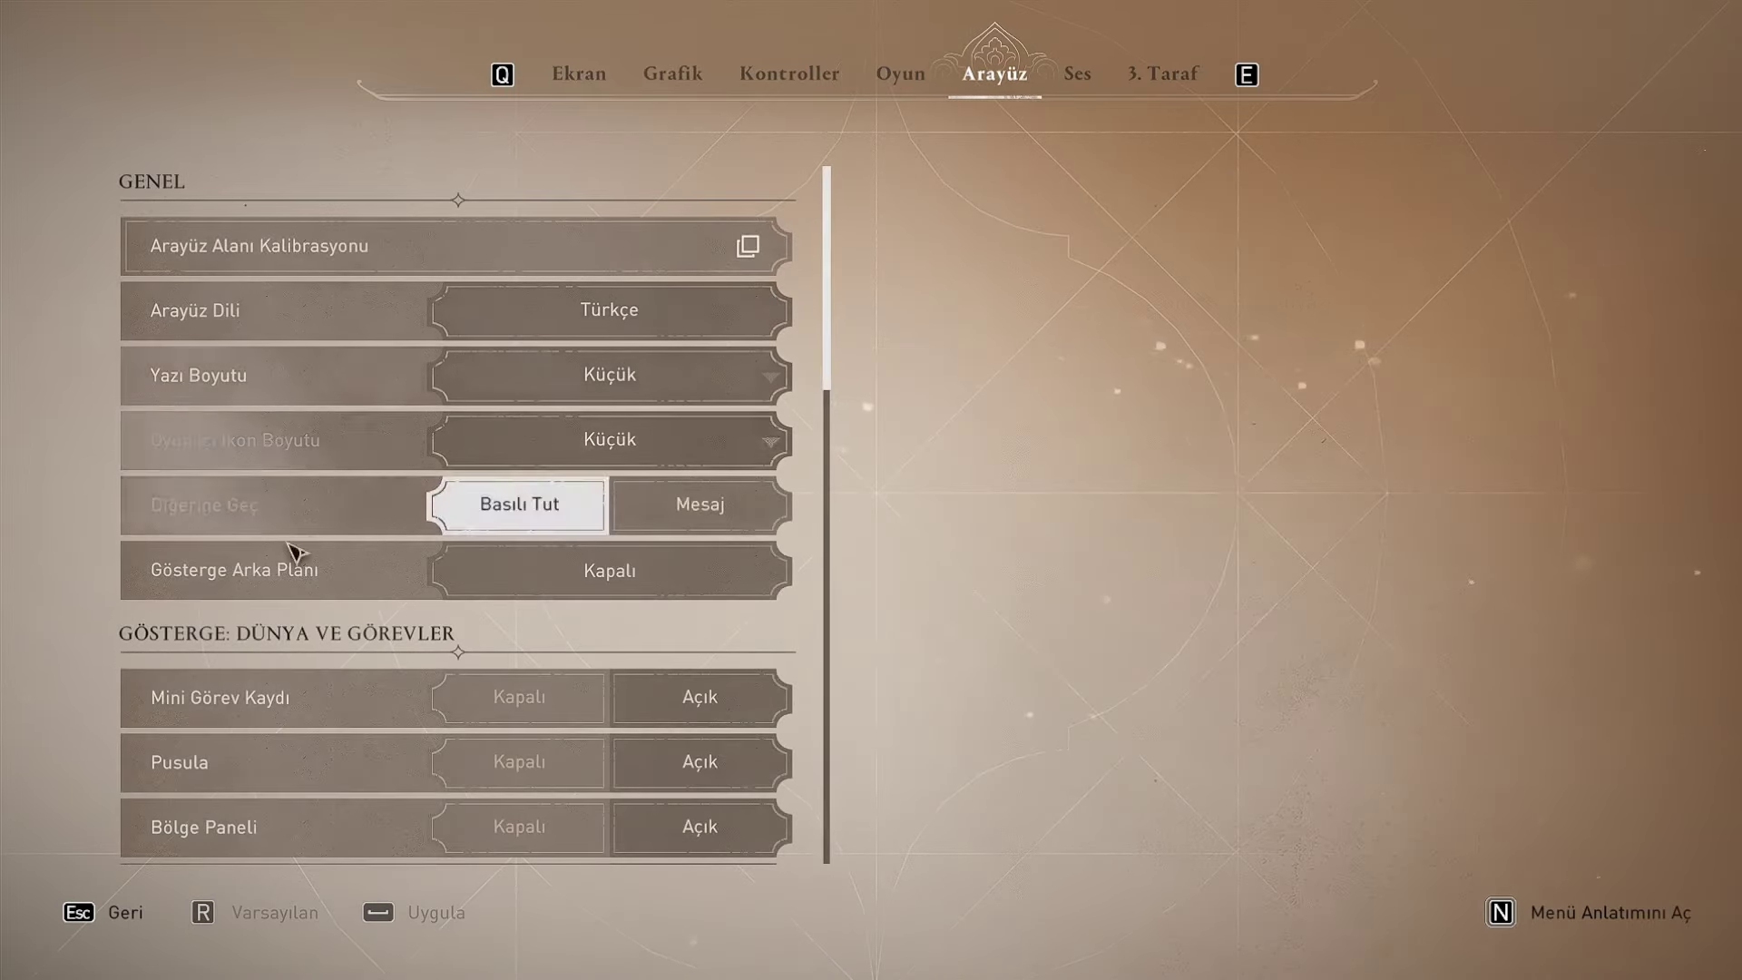
scroll(362, 684, "down", 2)
scroll(367, 740, "down", 7)
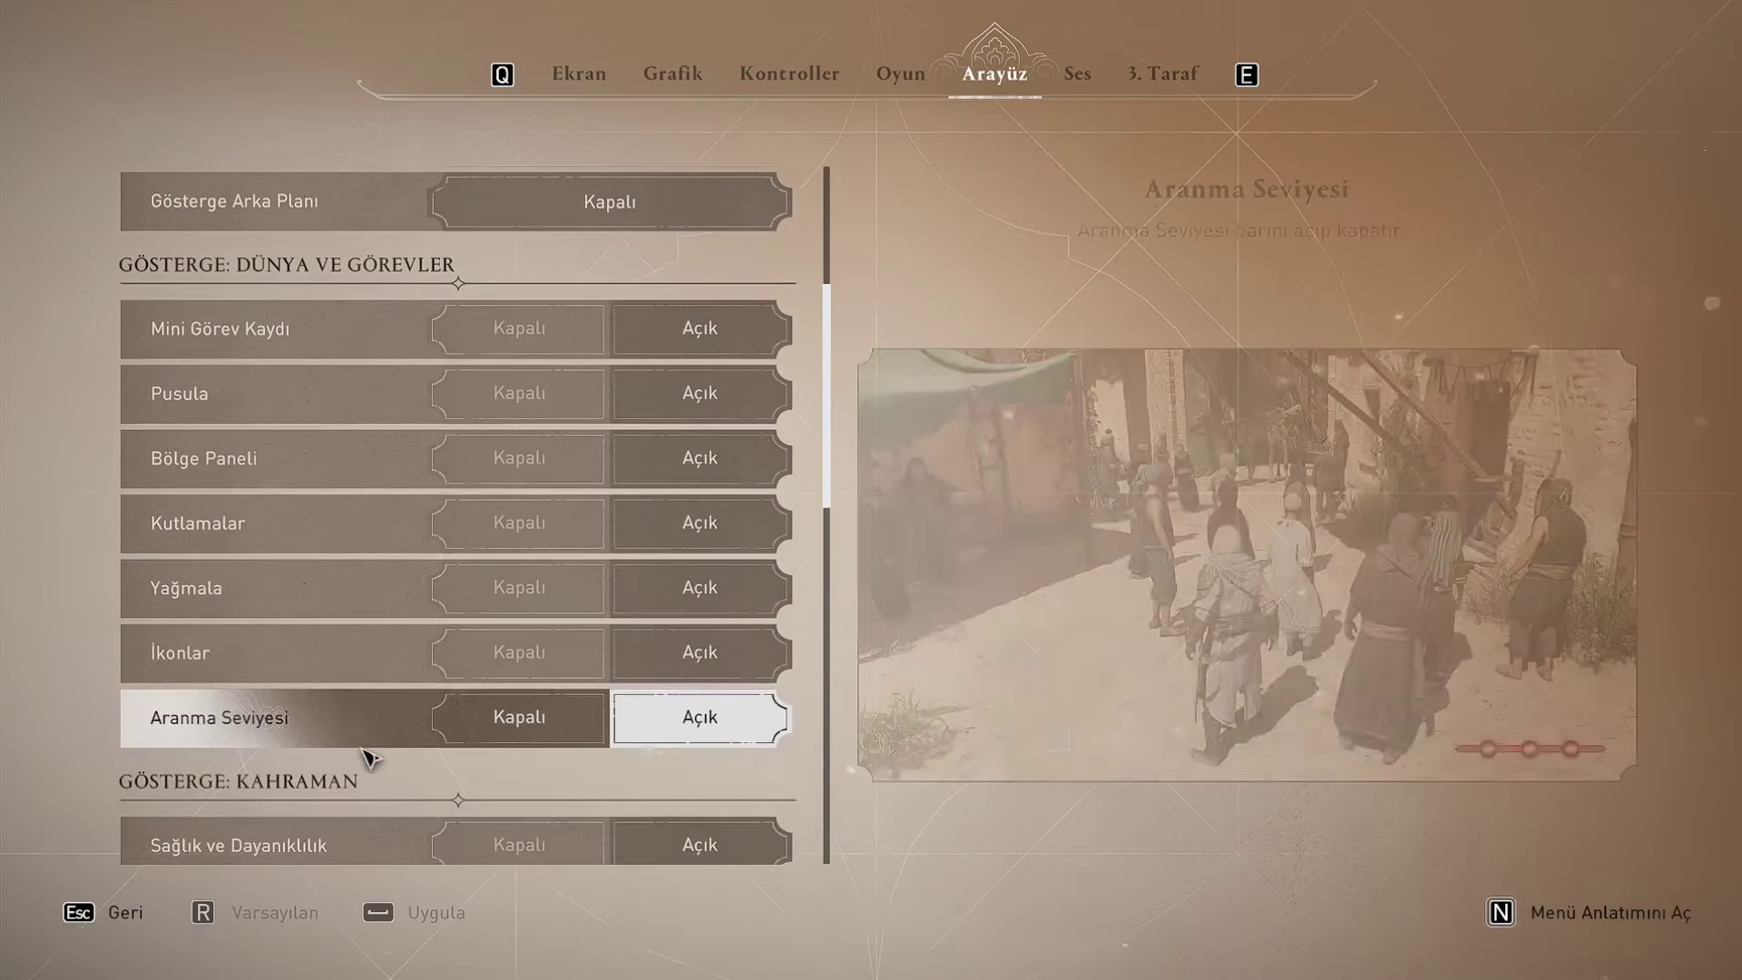
scroll(367, 755, "down", 5)
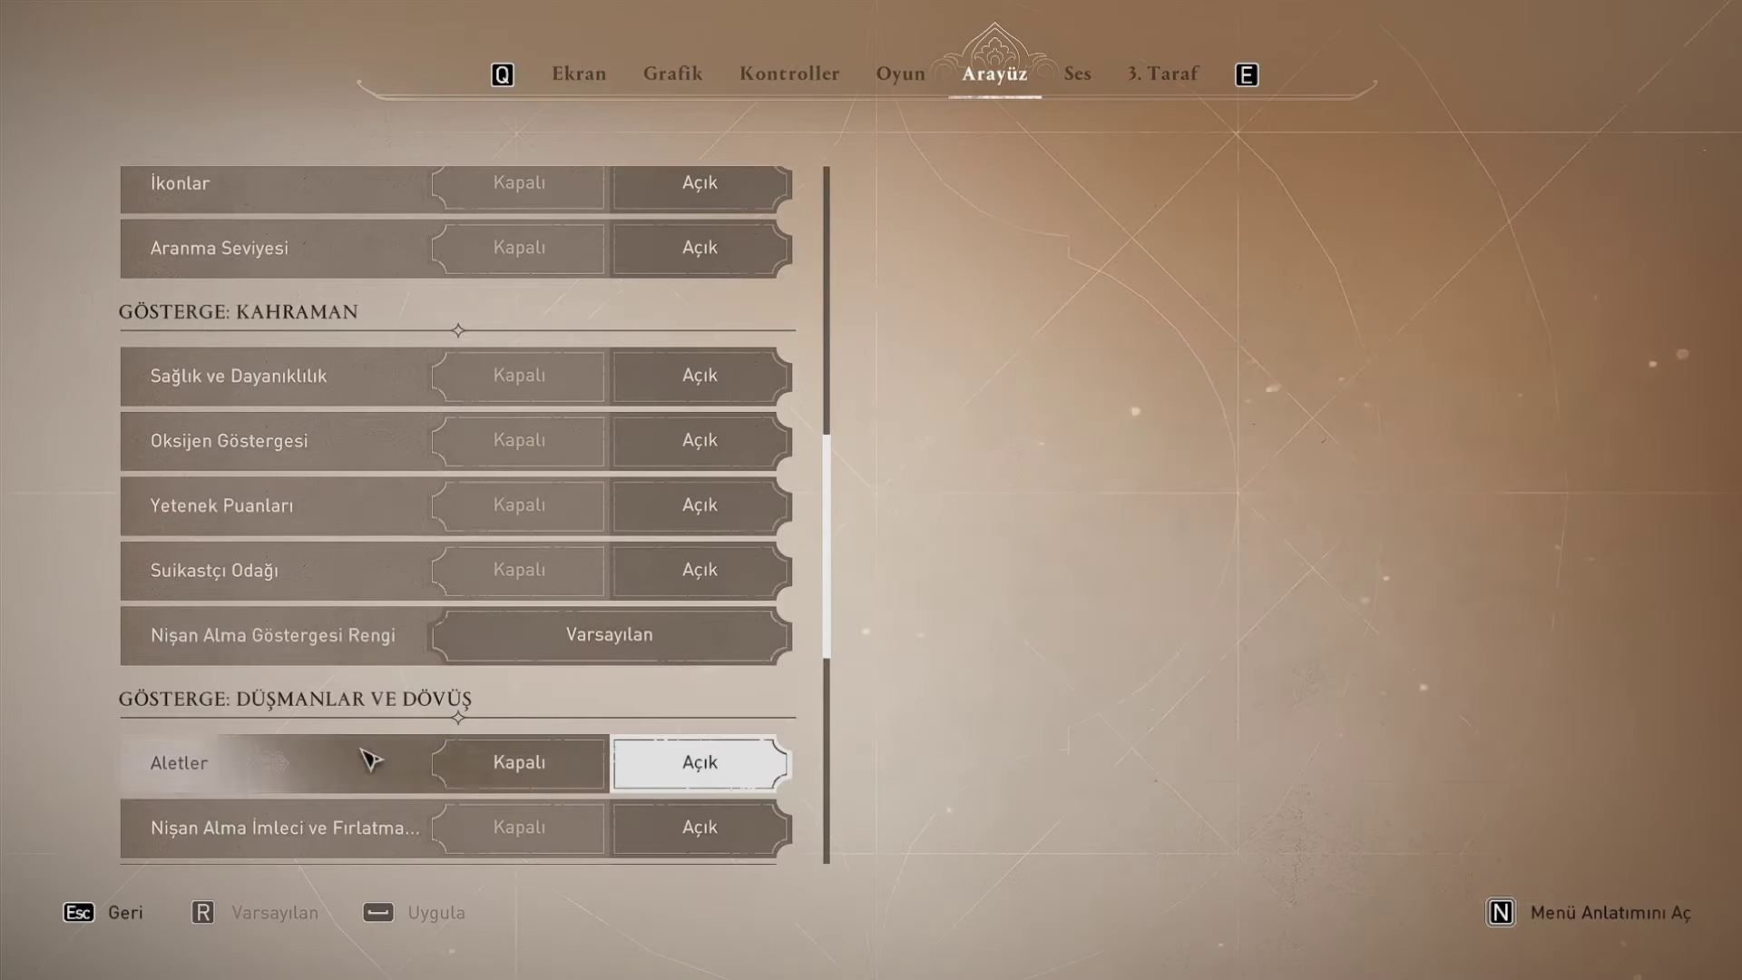
scroll(835, 574, "down", 6)
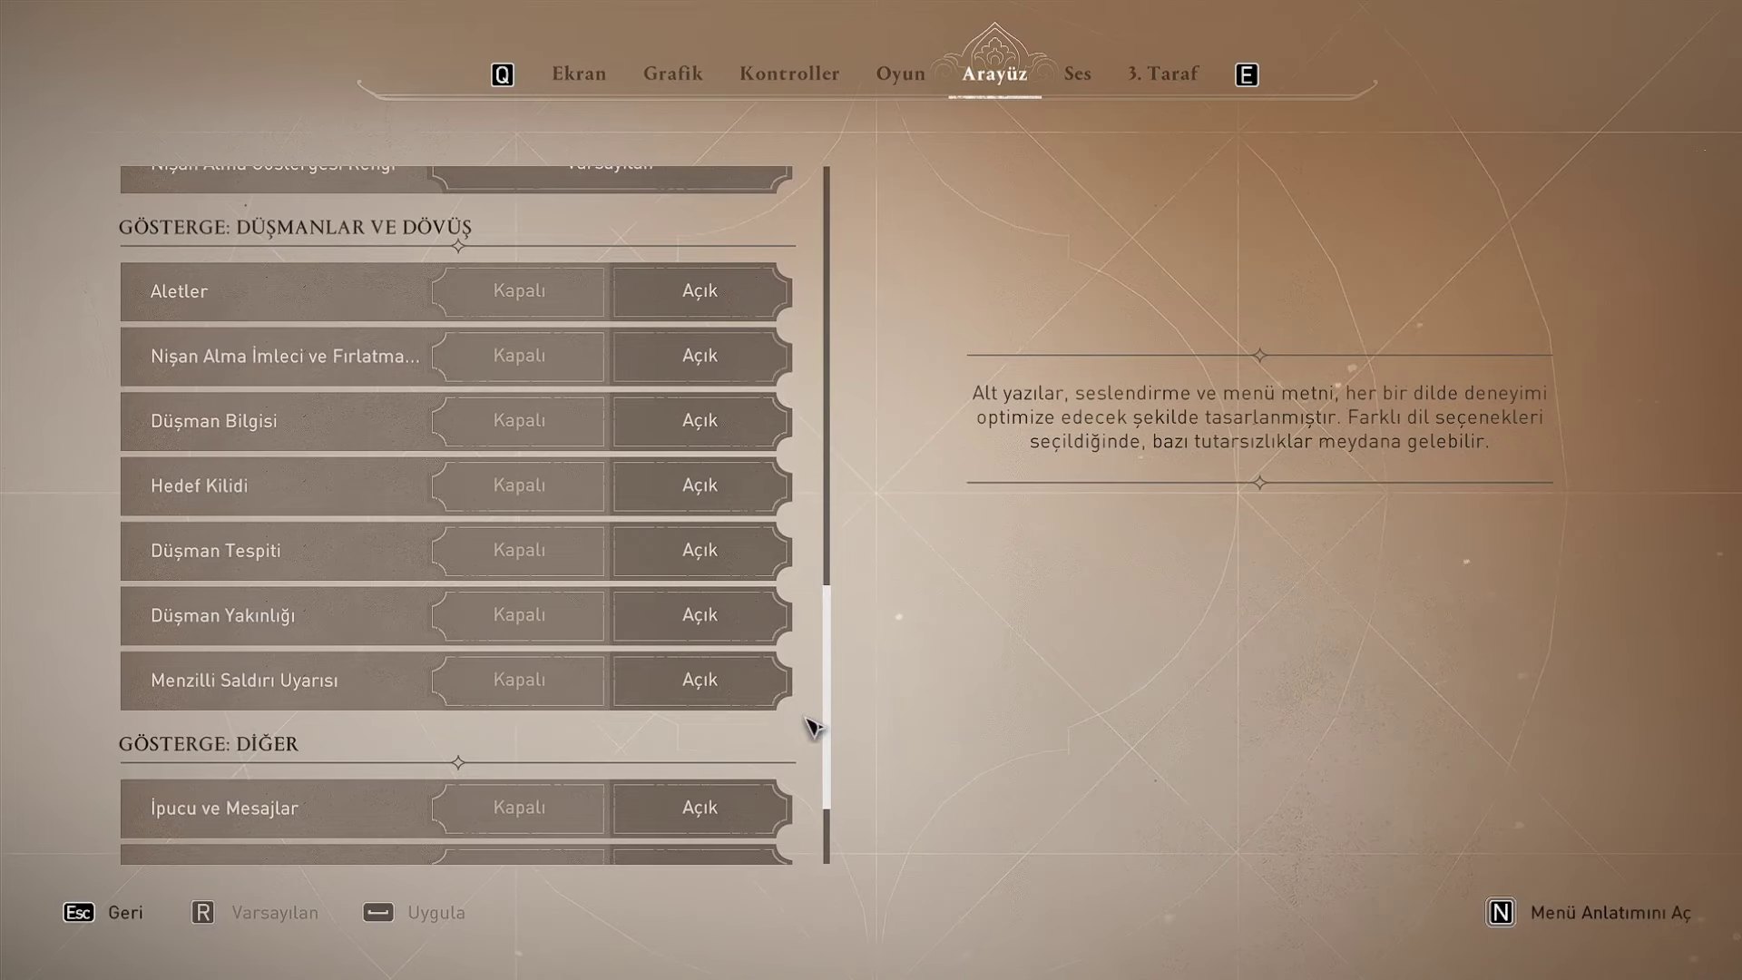
left_click_drag(832, 721, 857, 663)
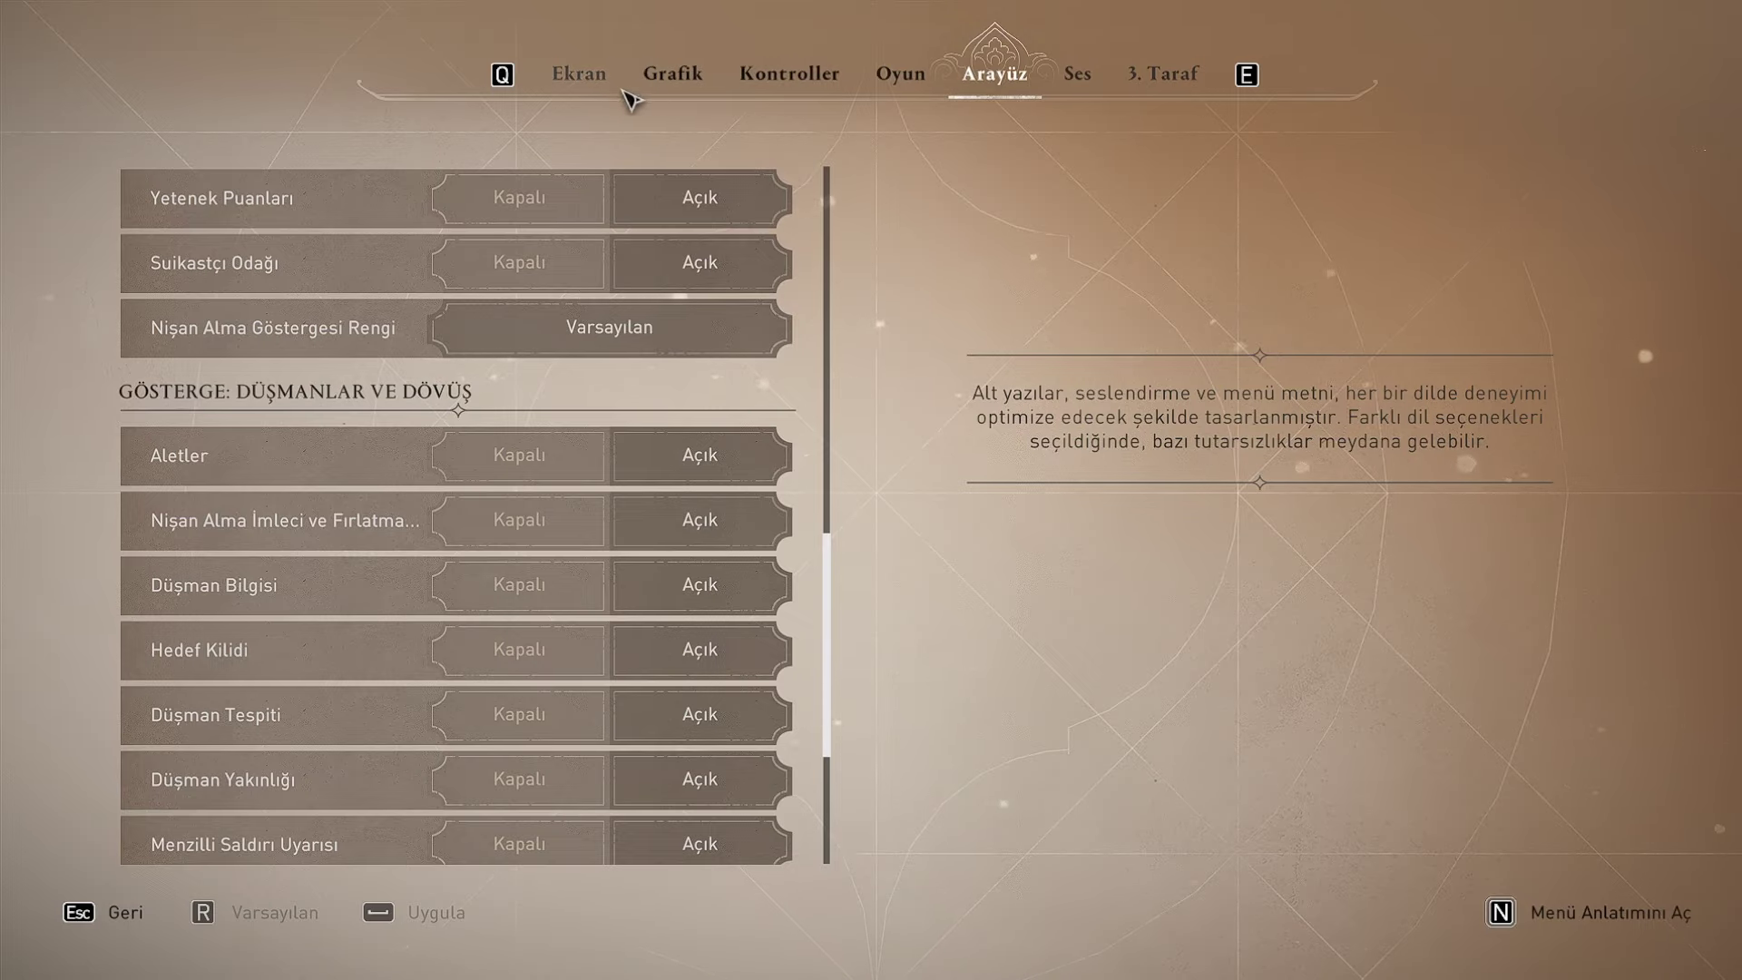
Examine the Ekran, Grafik, Kontroller, Oyun and 3. Taraf settings pages for the Turkish translation
left_click(562, 90)
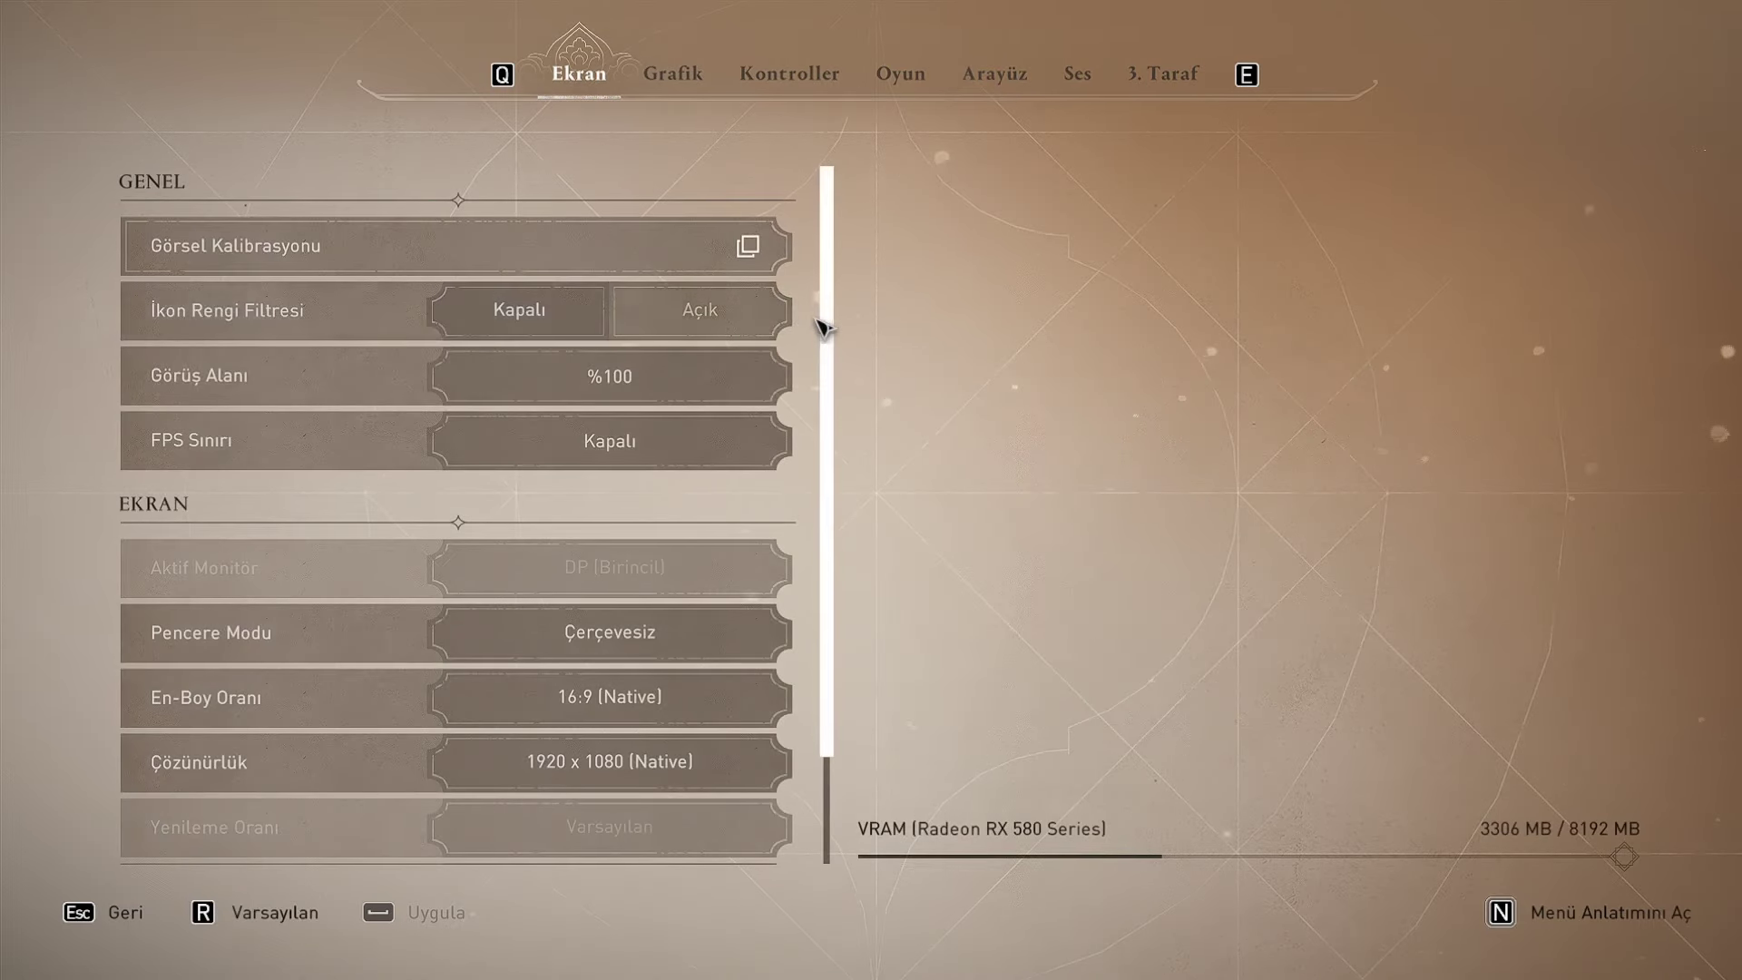
scroll(816, 381, "down", 3)
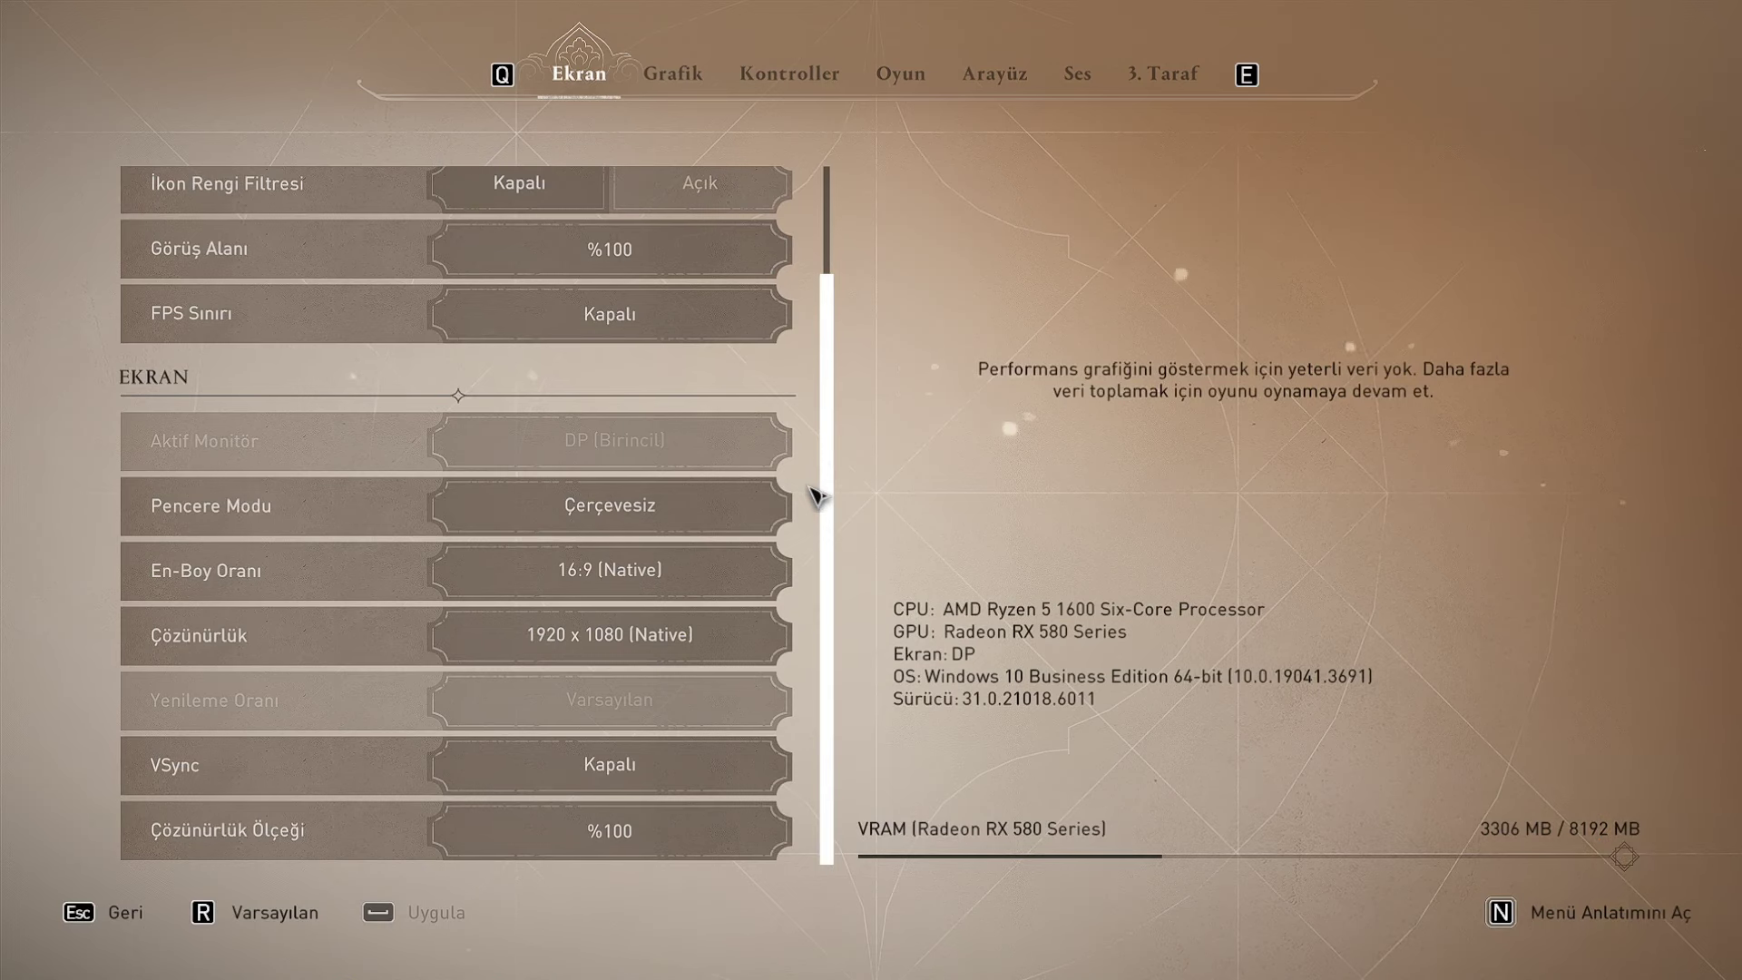
scroll(835, 454, "up", 2)
scroll(839, 414, "up", 1)
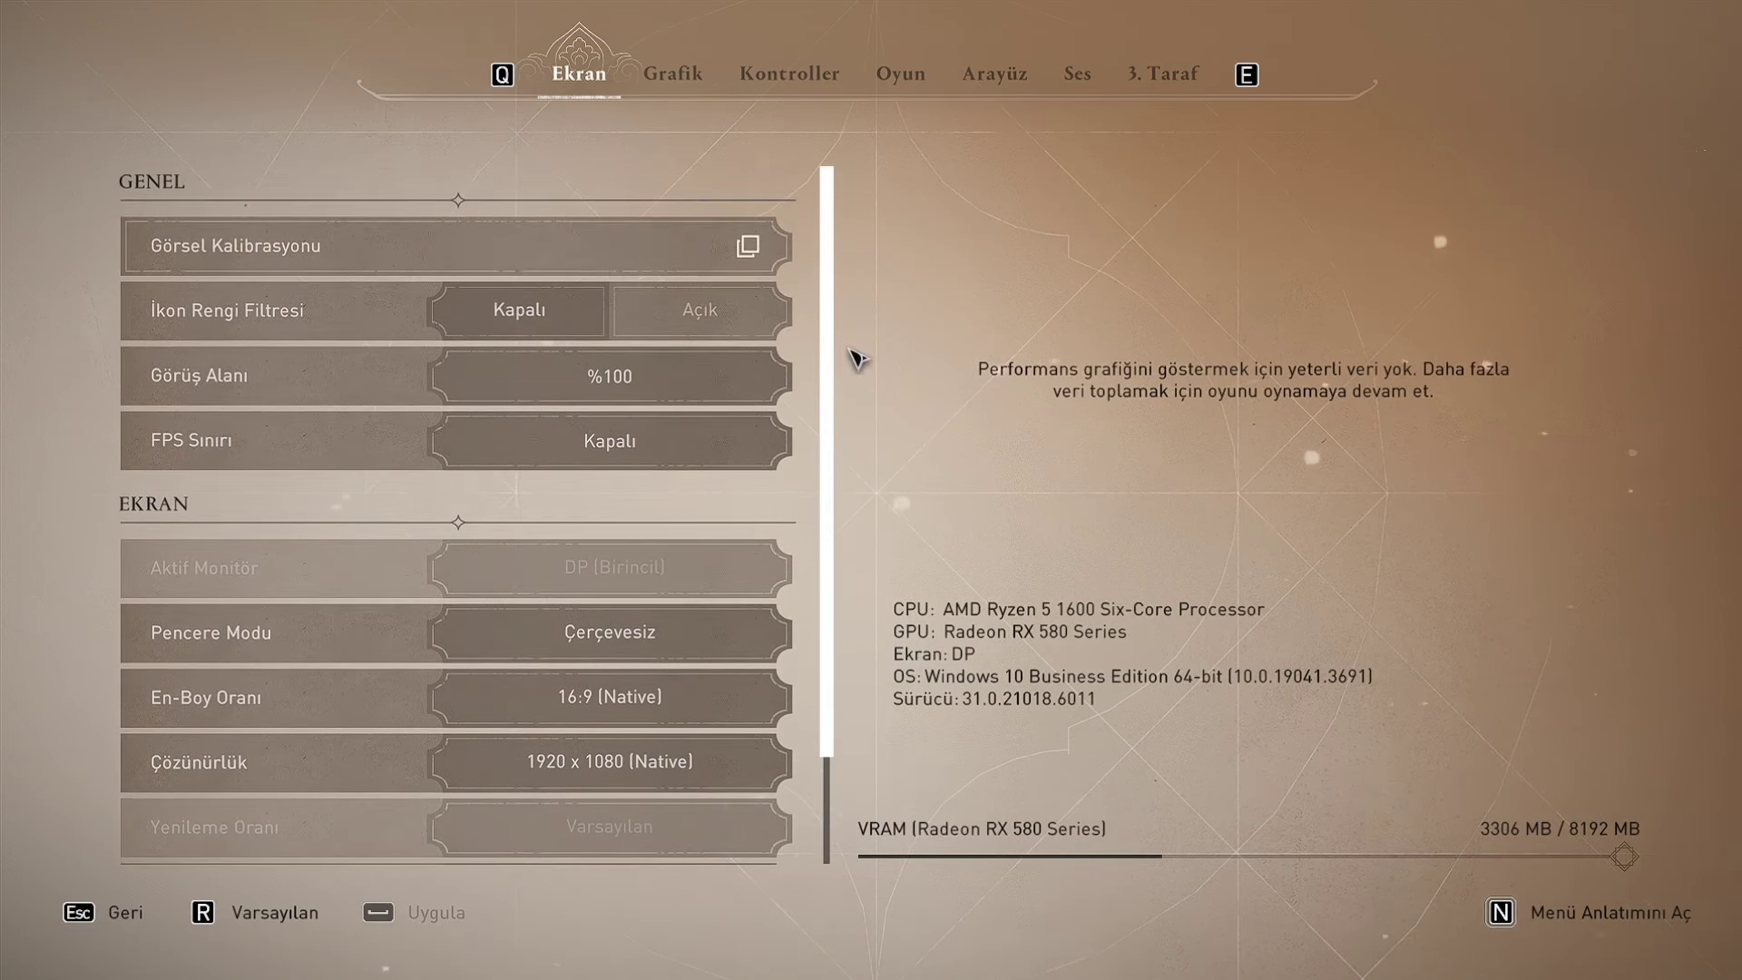
left_click(713, 76)
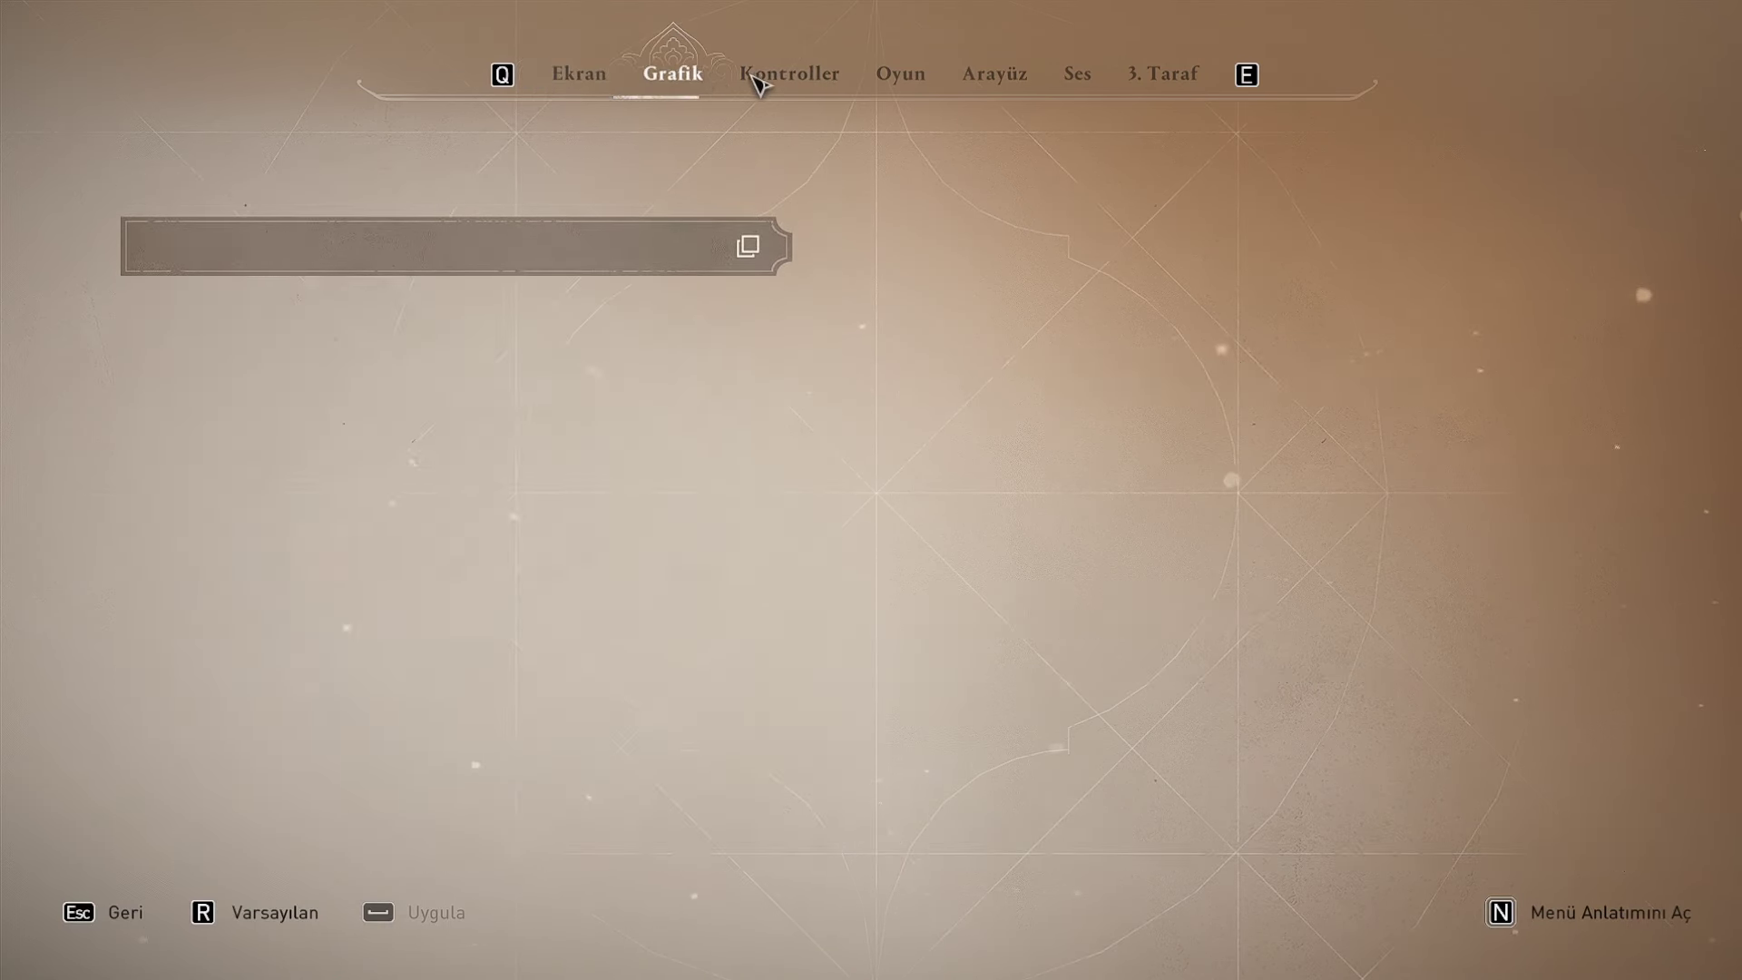
left_click(785, 76)
left_click(893, 76)
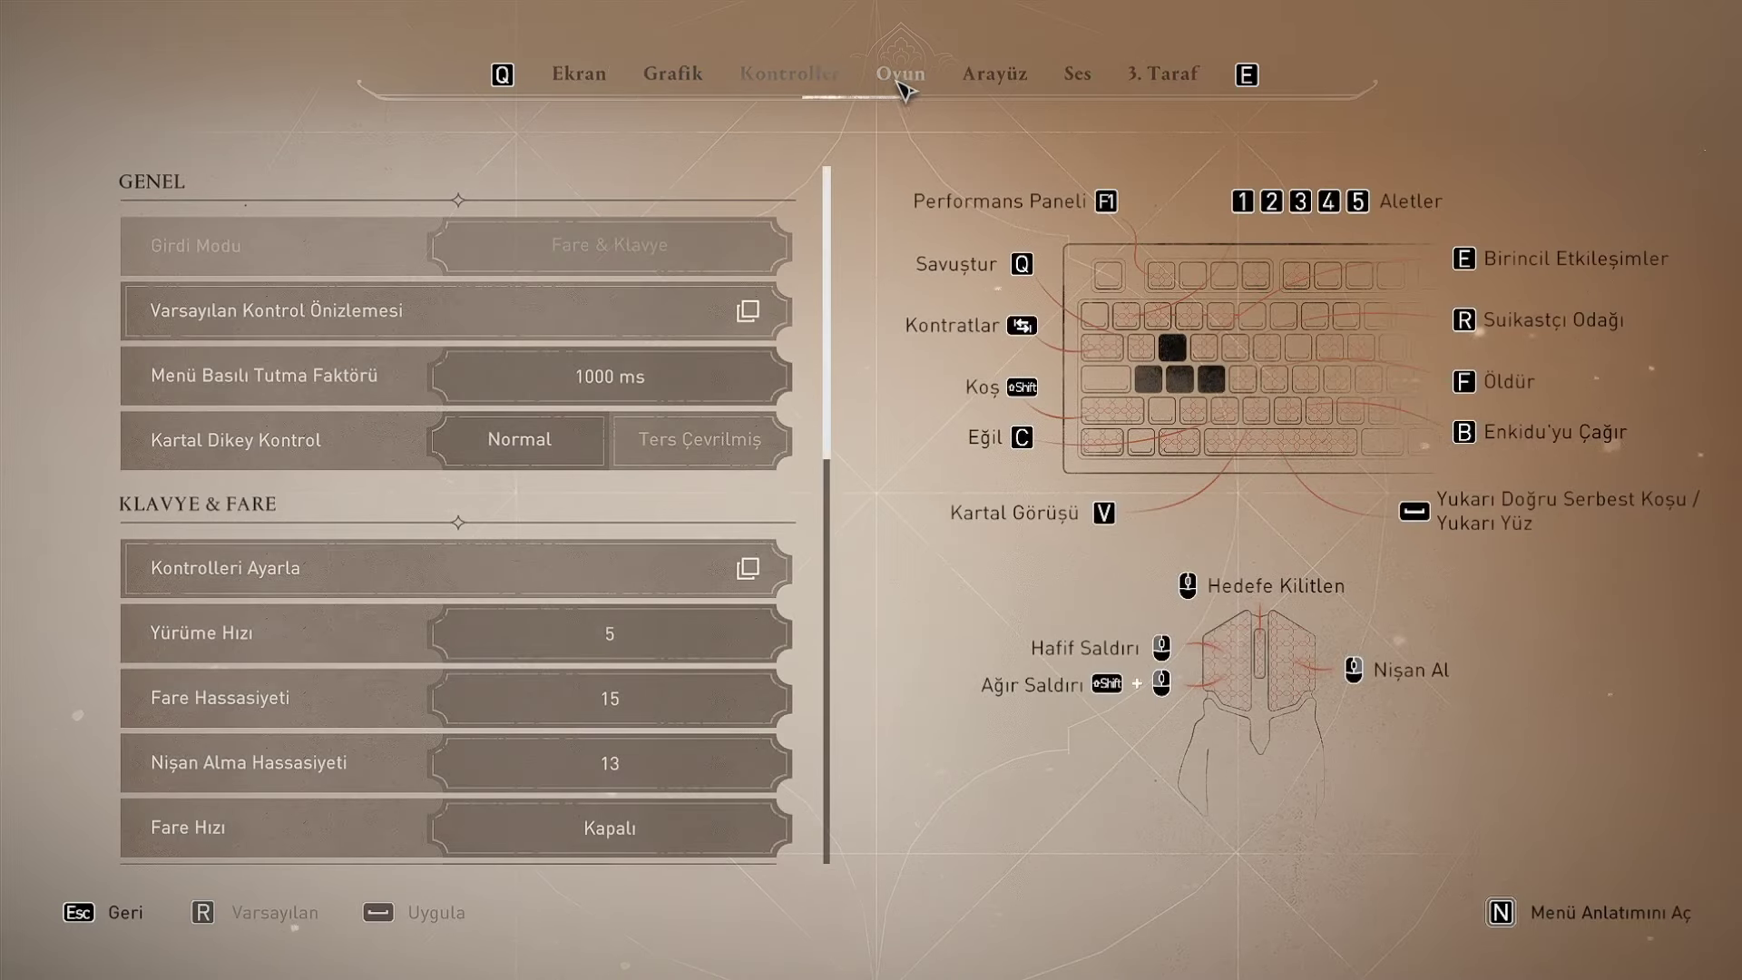
left_click(1154, 82)
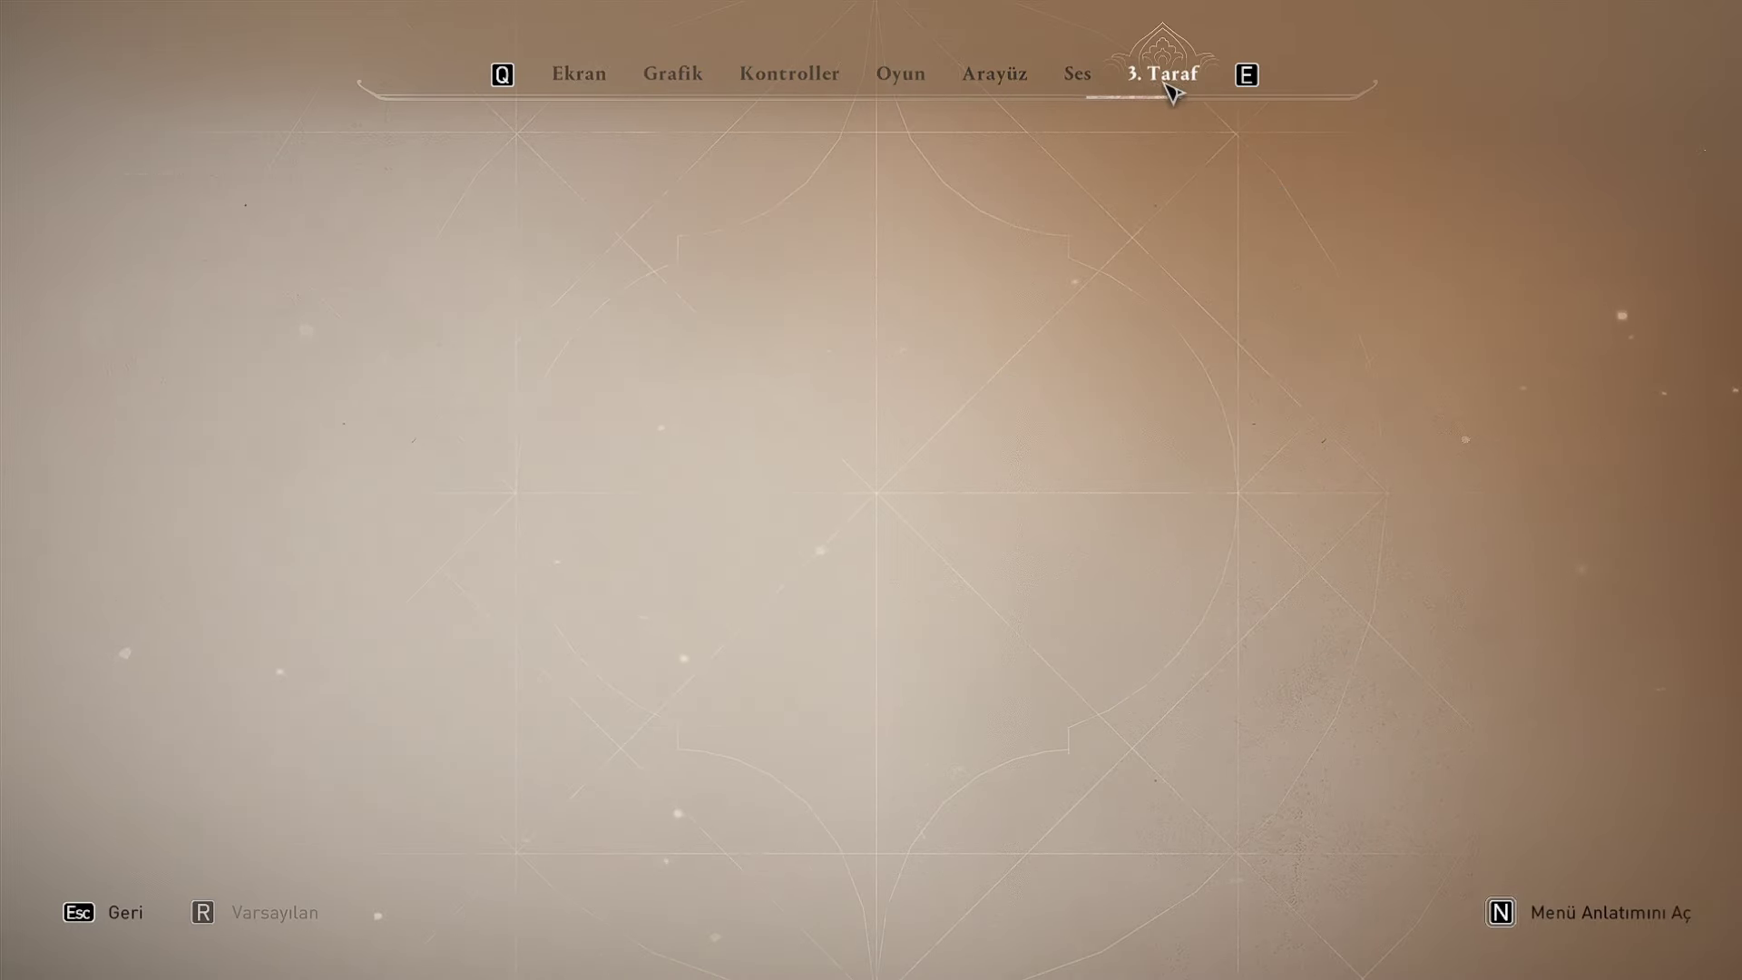
Examine the Ses settings page, including its subtitle options, for the Turkish translation
left_click(1072, 81)
left_click(998, 80)
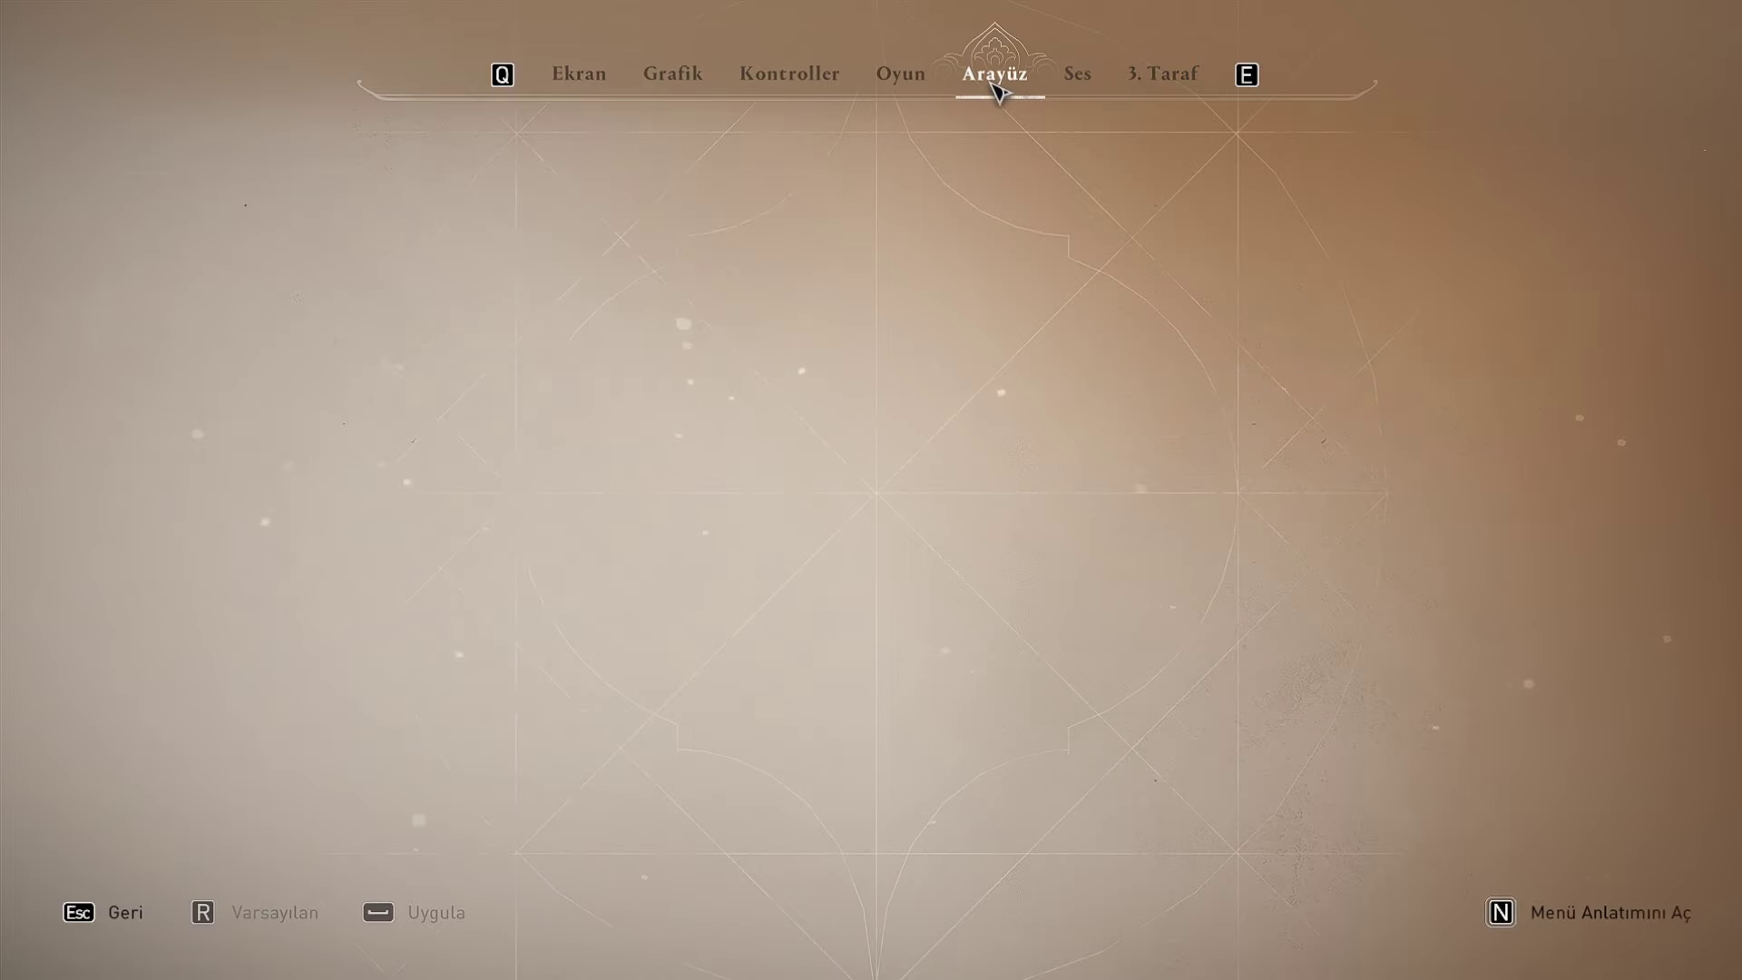
left_click(1078, 82)
scroll(828, 388, "down", 5)
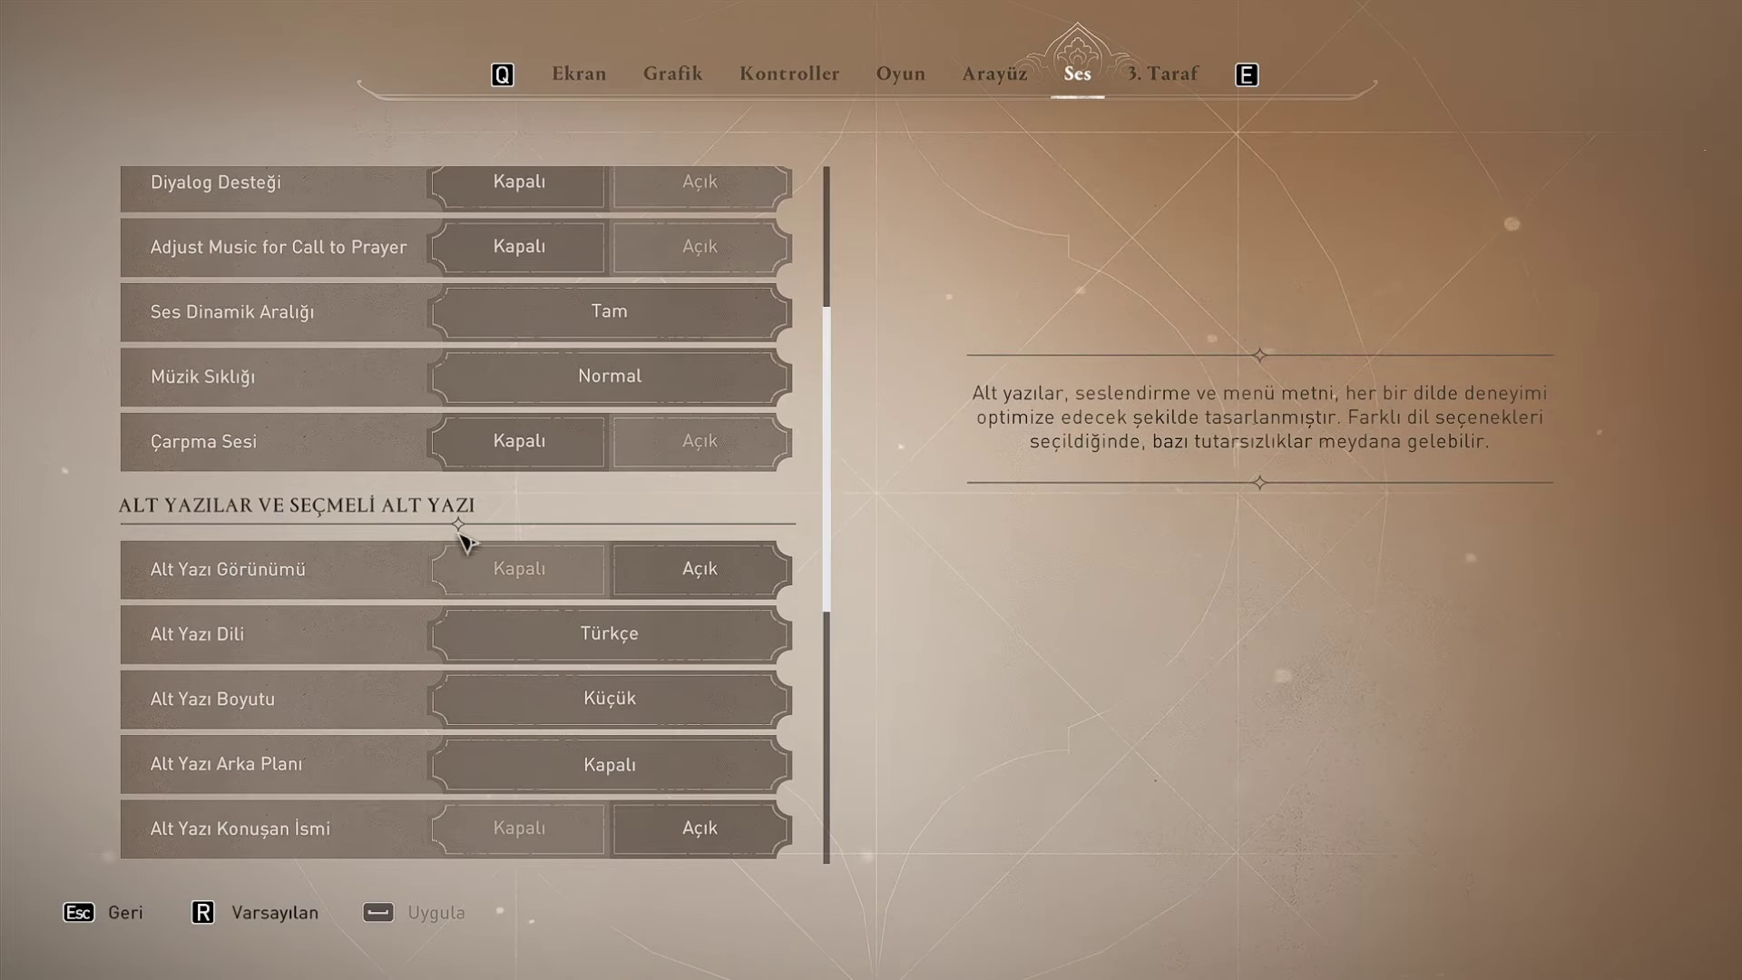
mouse_move(338, 583)
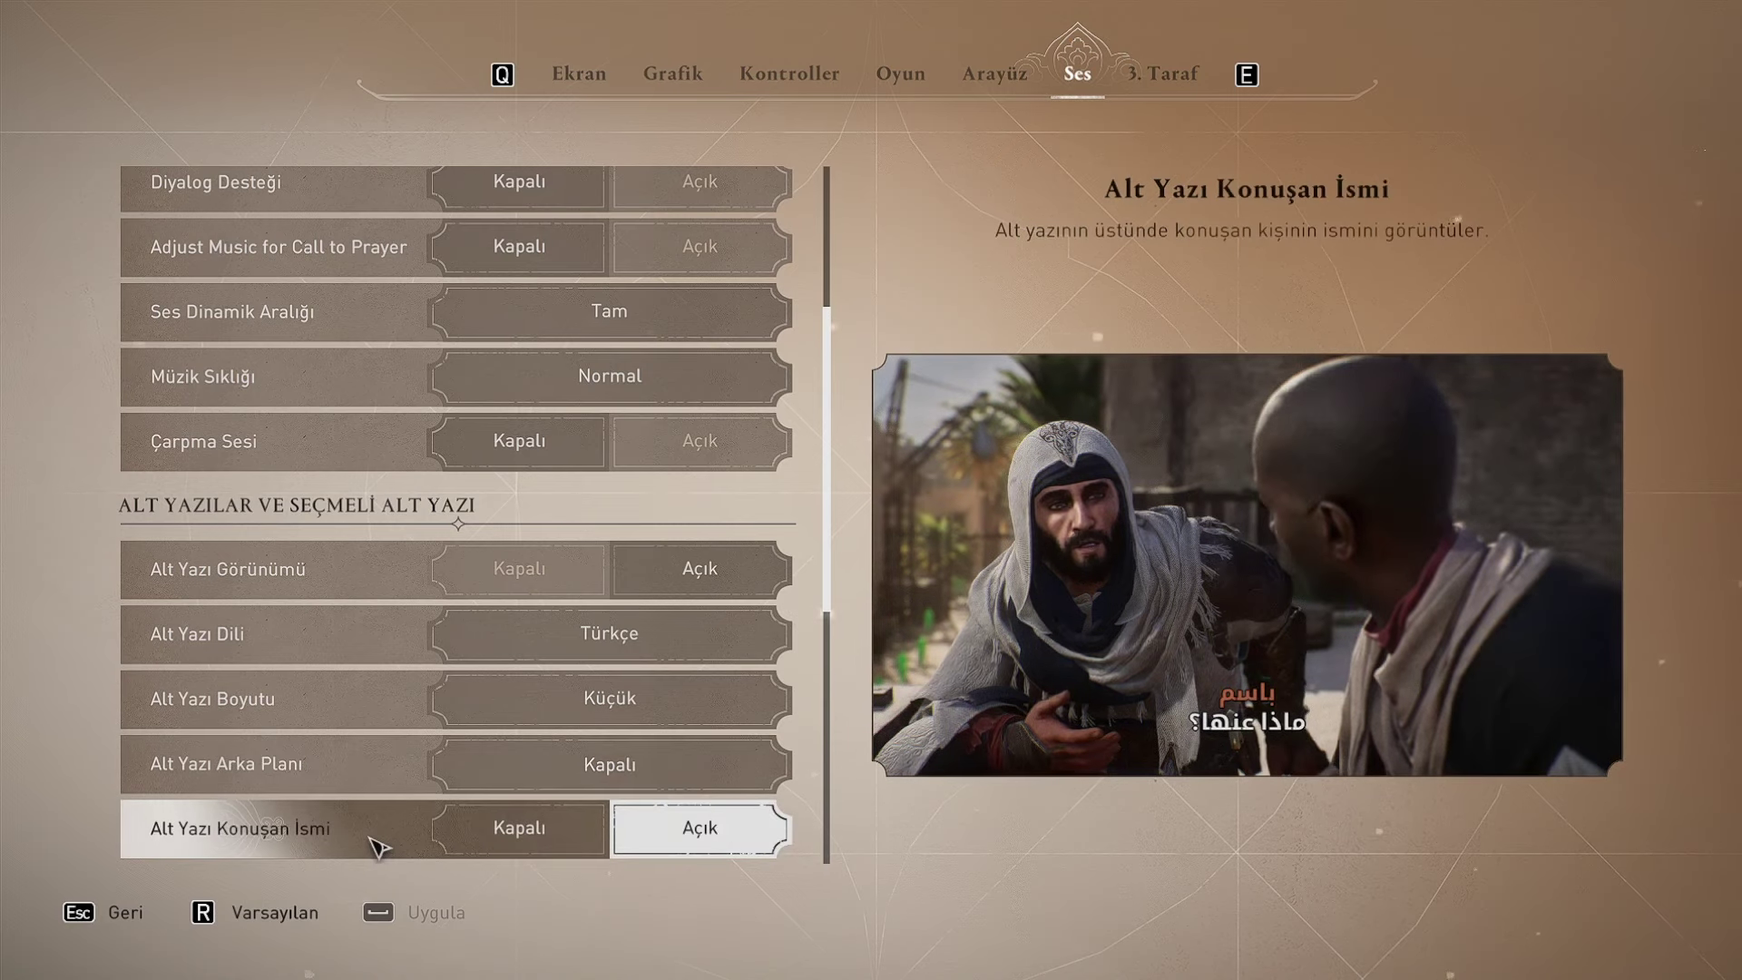
Leave the game settings and quit Assassin's Creed Mirage to the desktop
key("Escape")
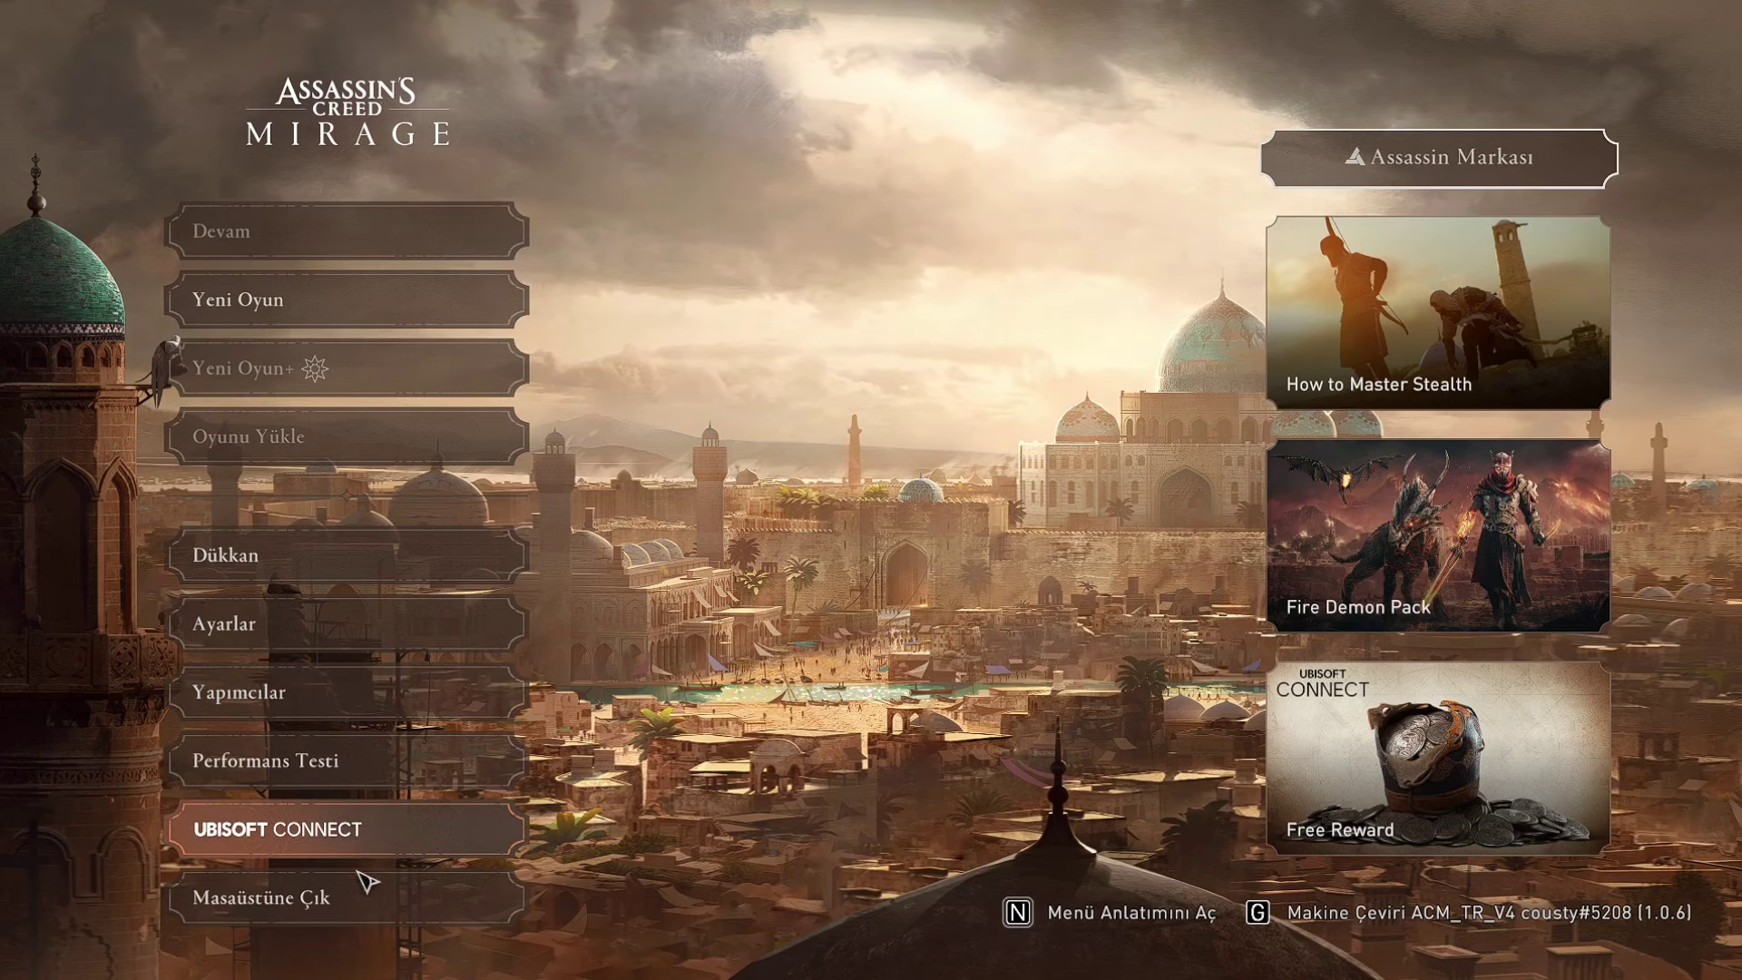
left_click(386, 894)
key("space")
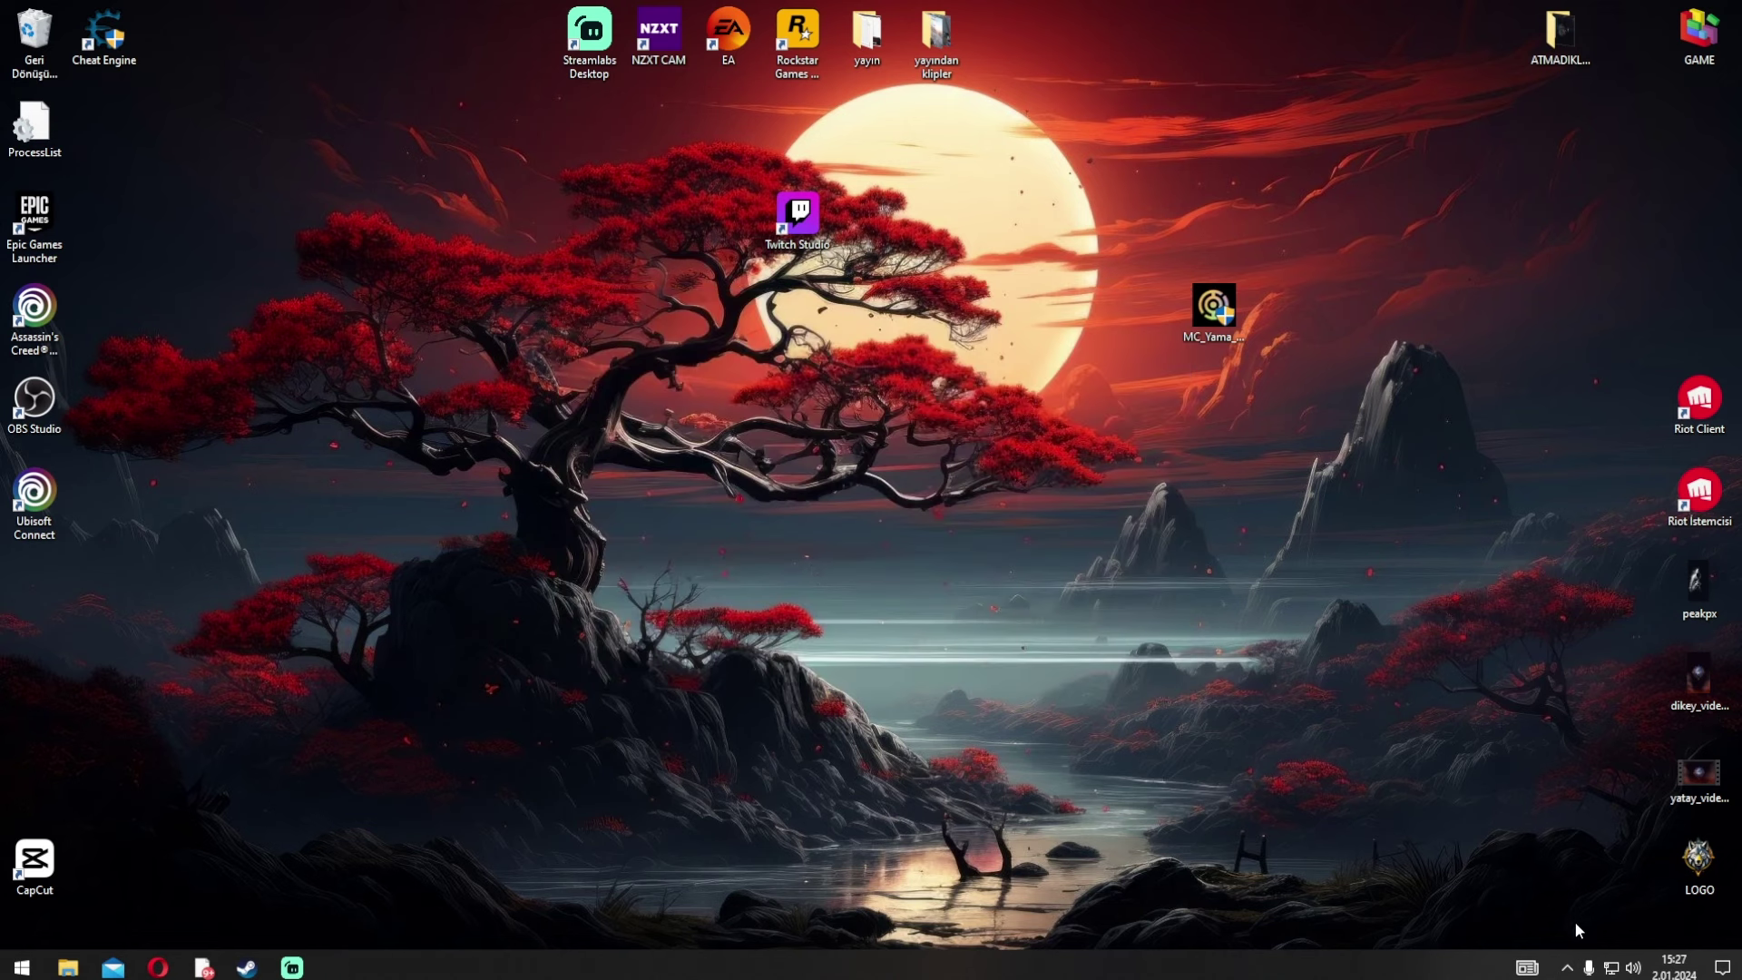
Bring up Ubisoft Connect from the background and show its games library
left_click(1567, 967)
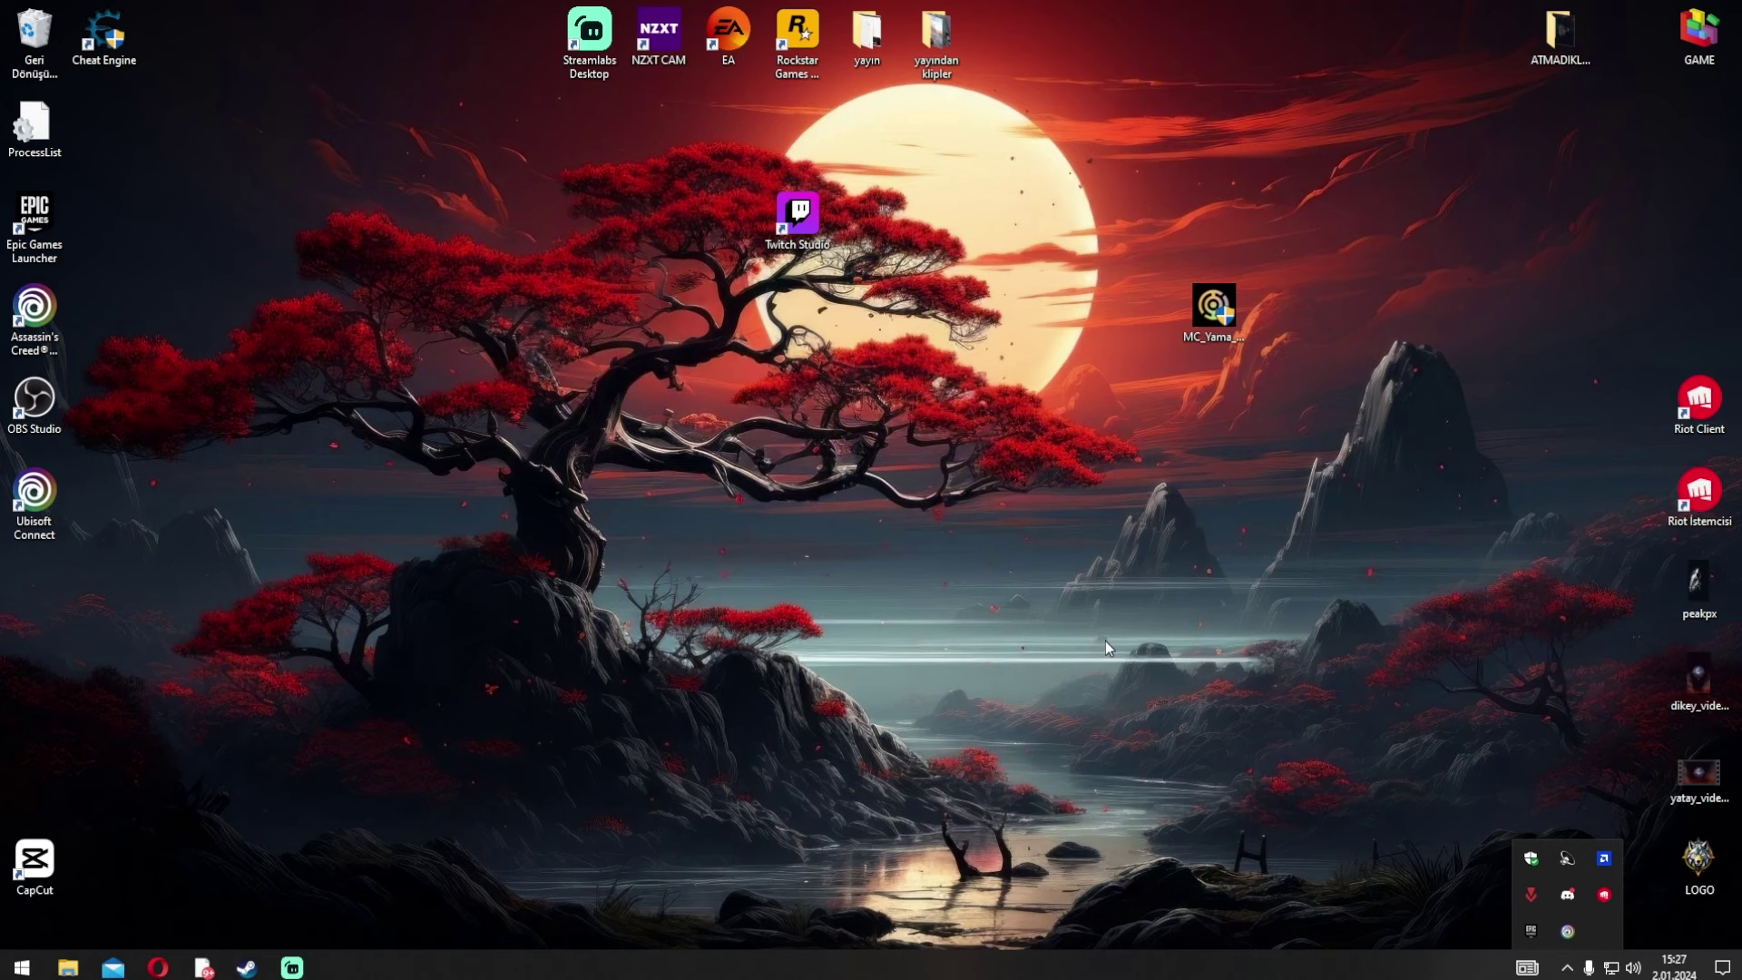
left_click(1260, 231)
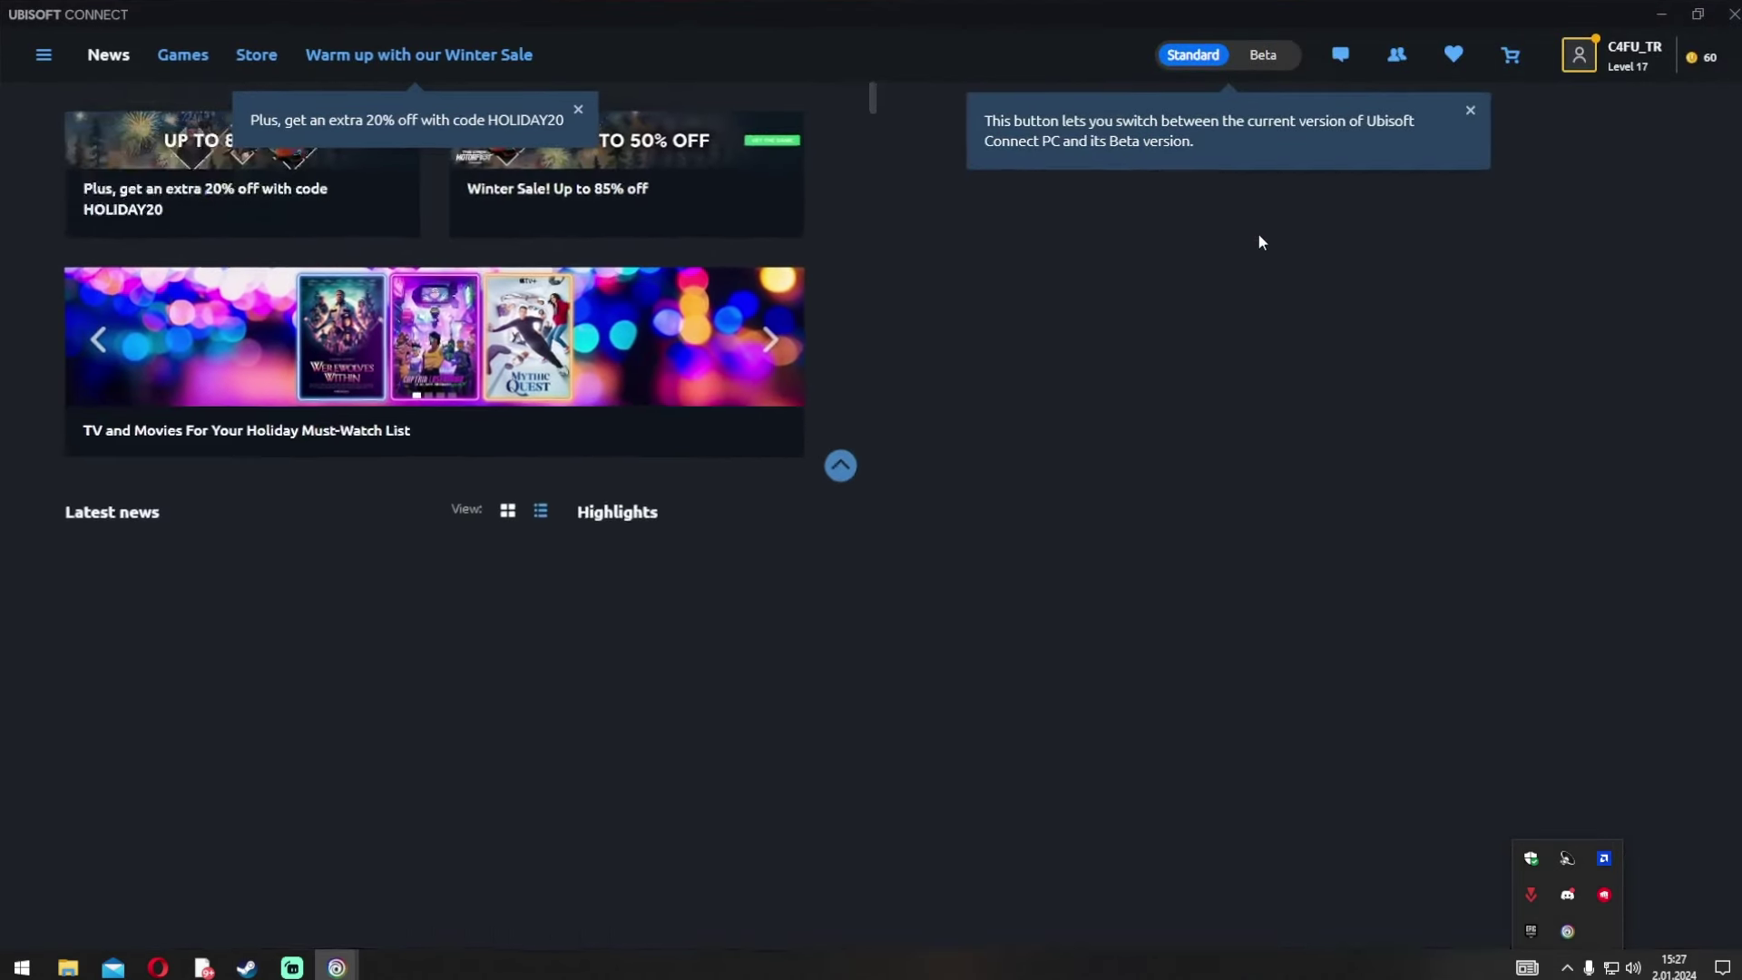
left_click(178, 71)
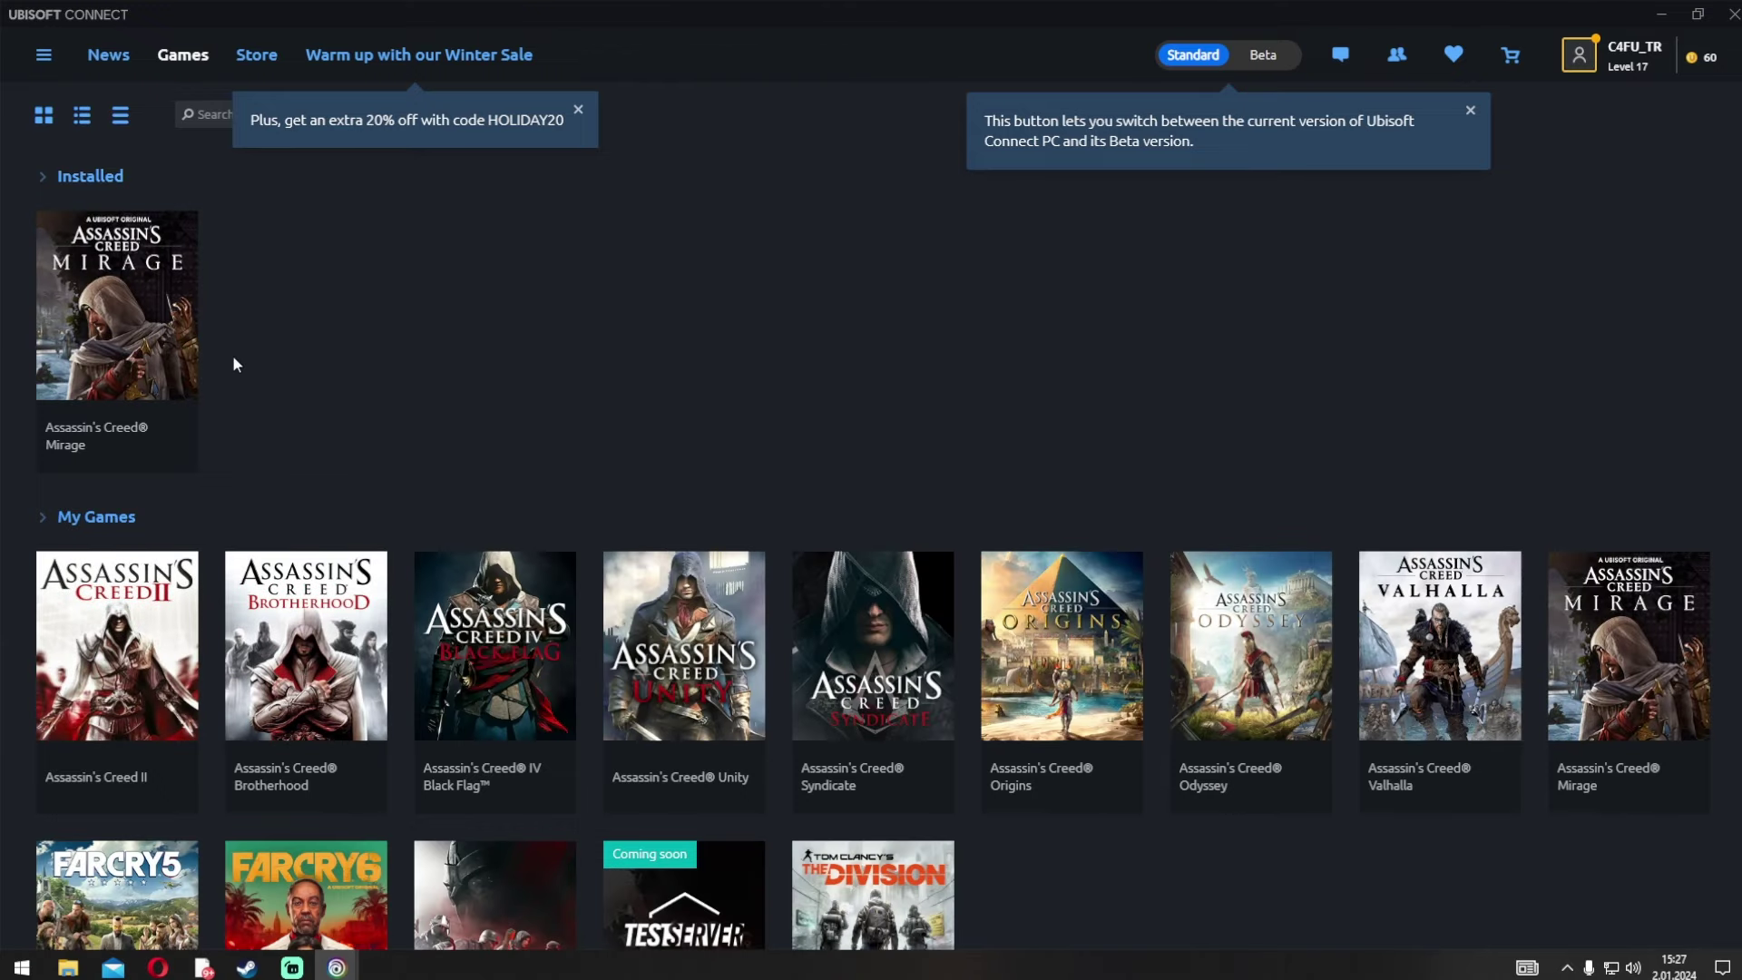
Start a file verification of the installed Assassin's Creed Mirage and cancel it
right_click(125, 337)
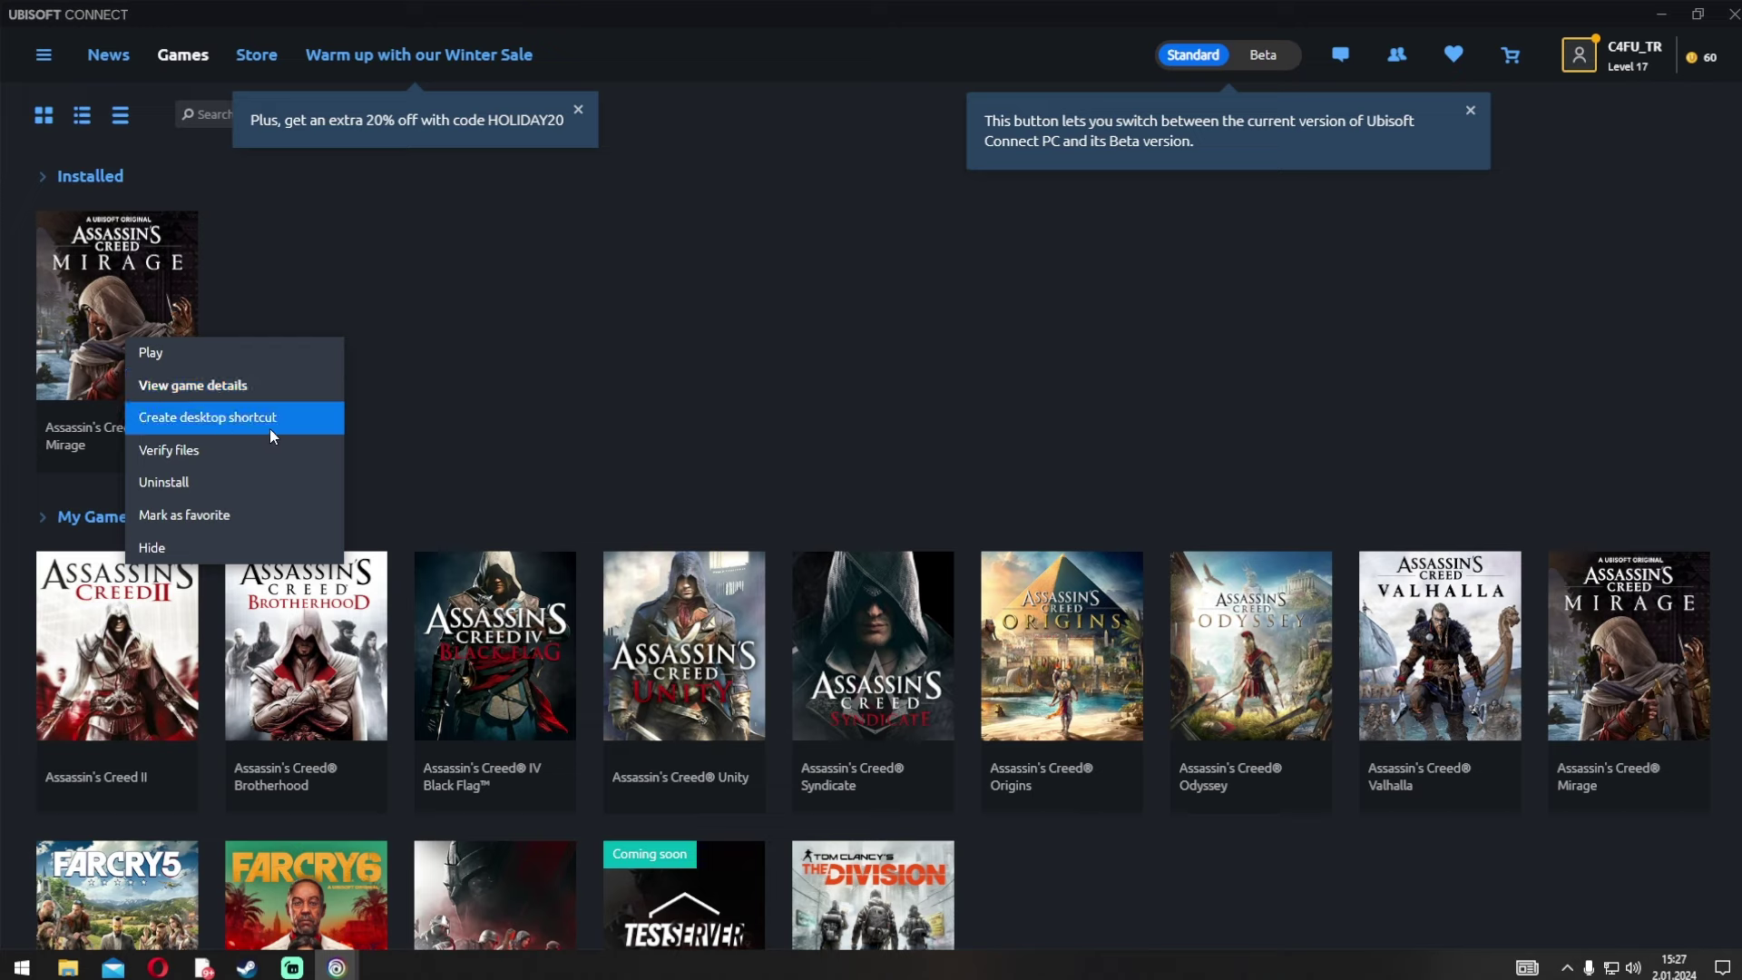
left_click(219, 450)
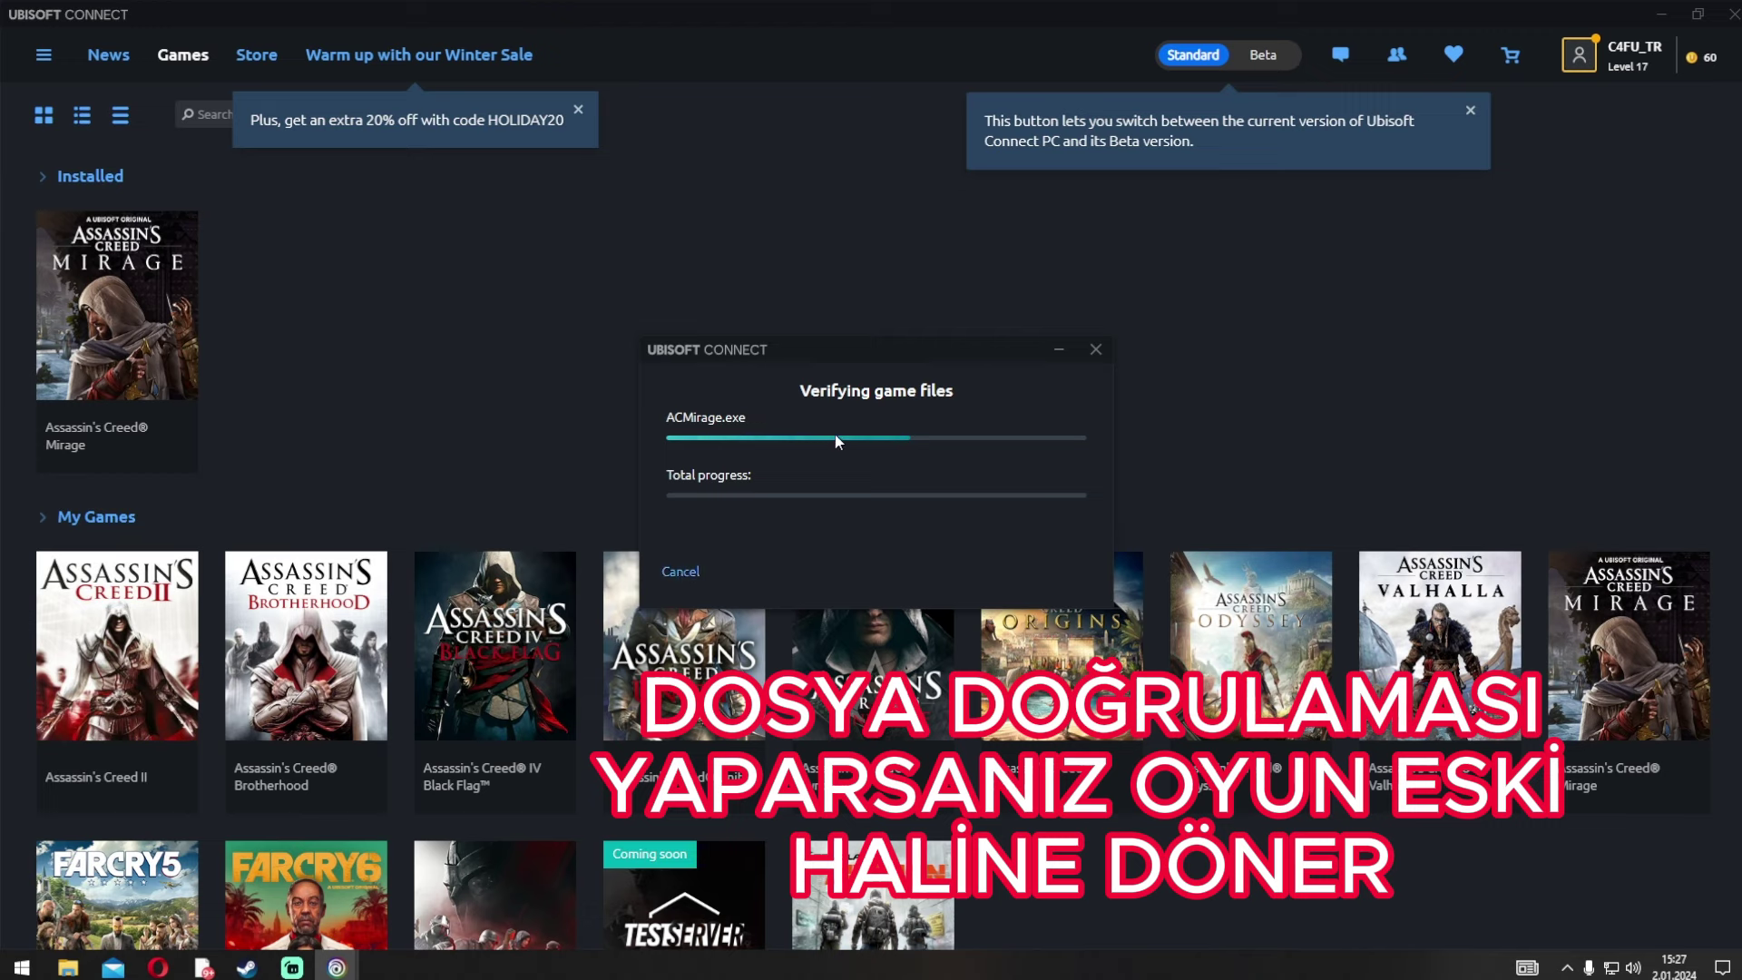
left_click(680, 571)
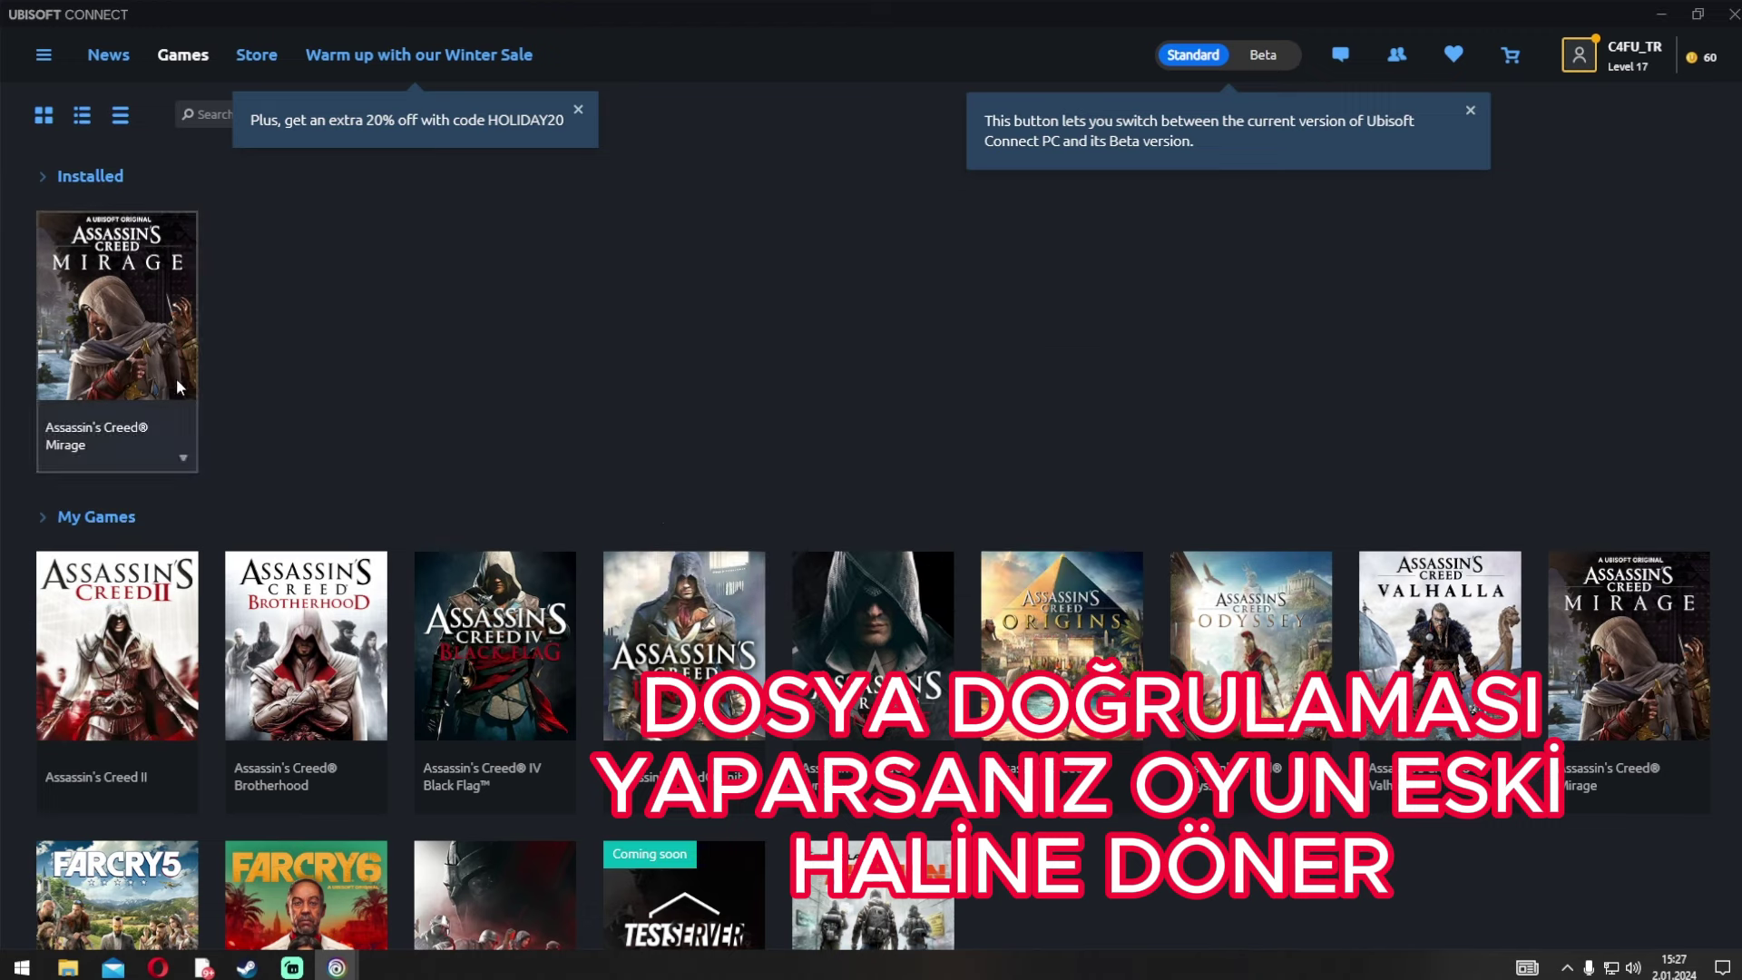
left_click(1593, 64)
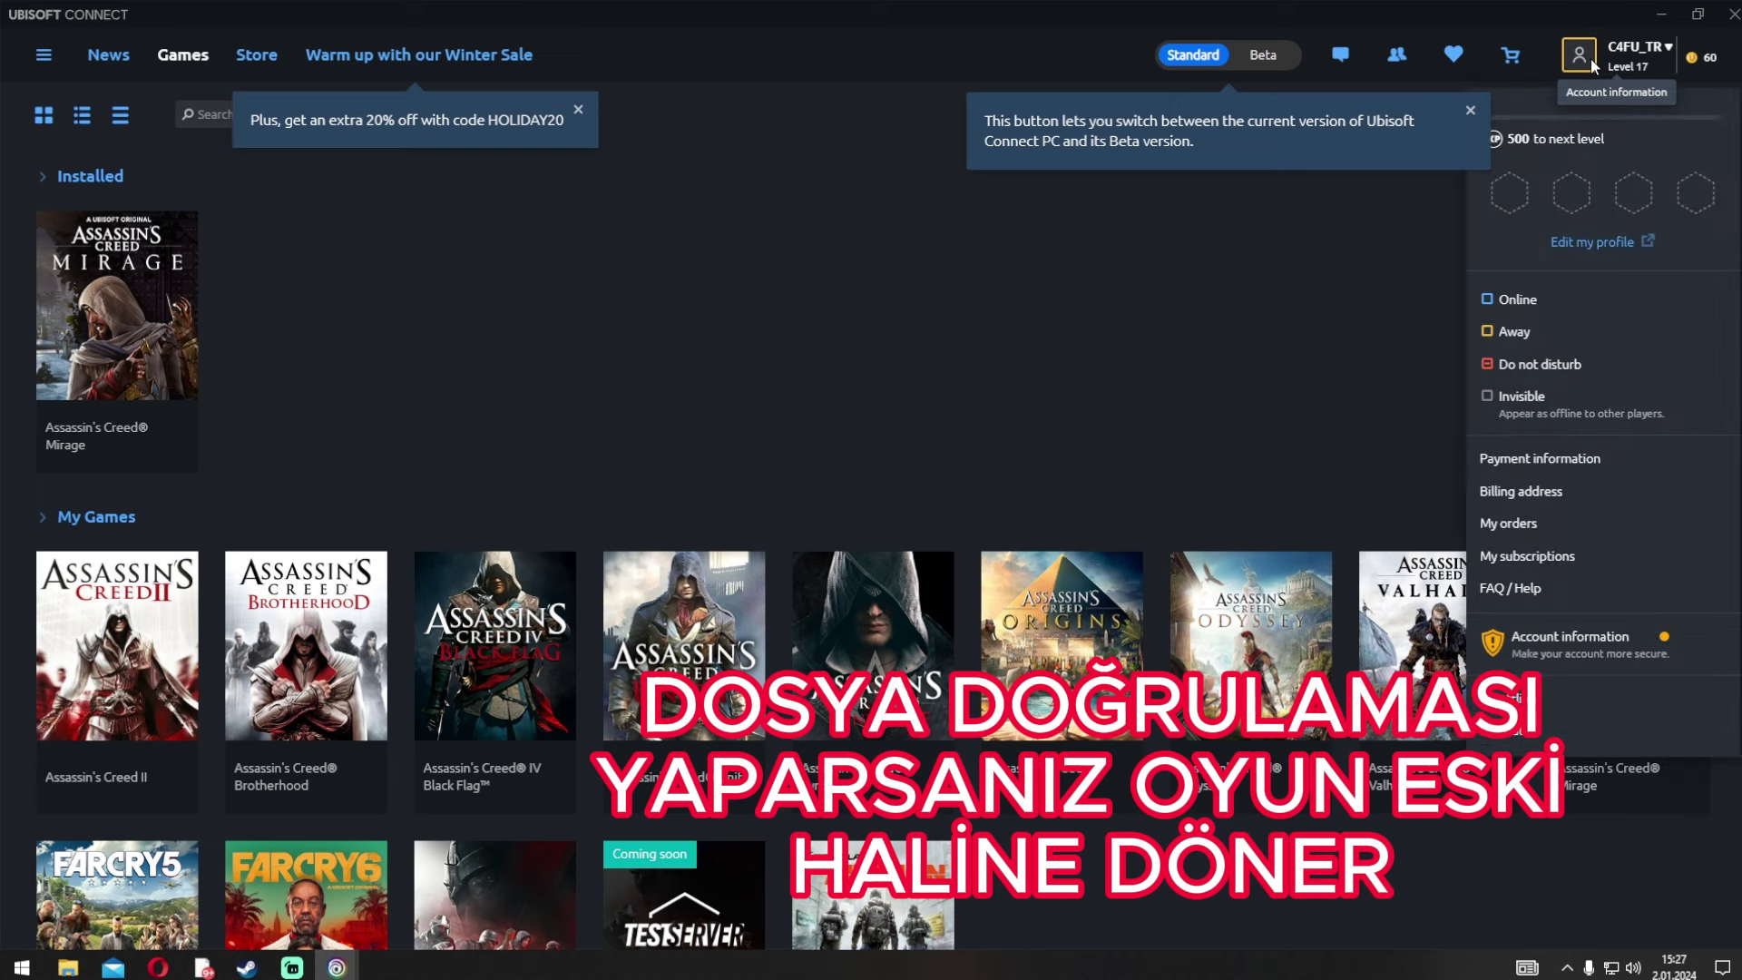
right_click(167, 318)
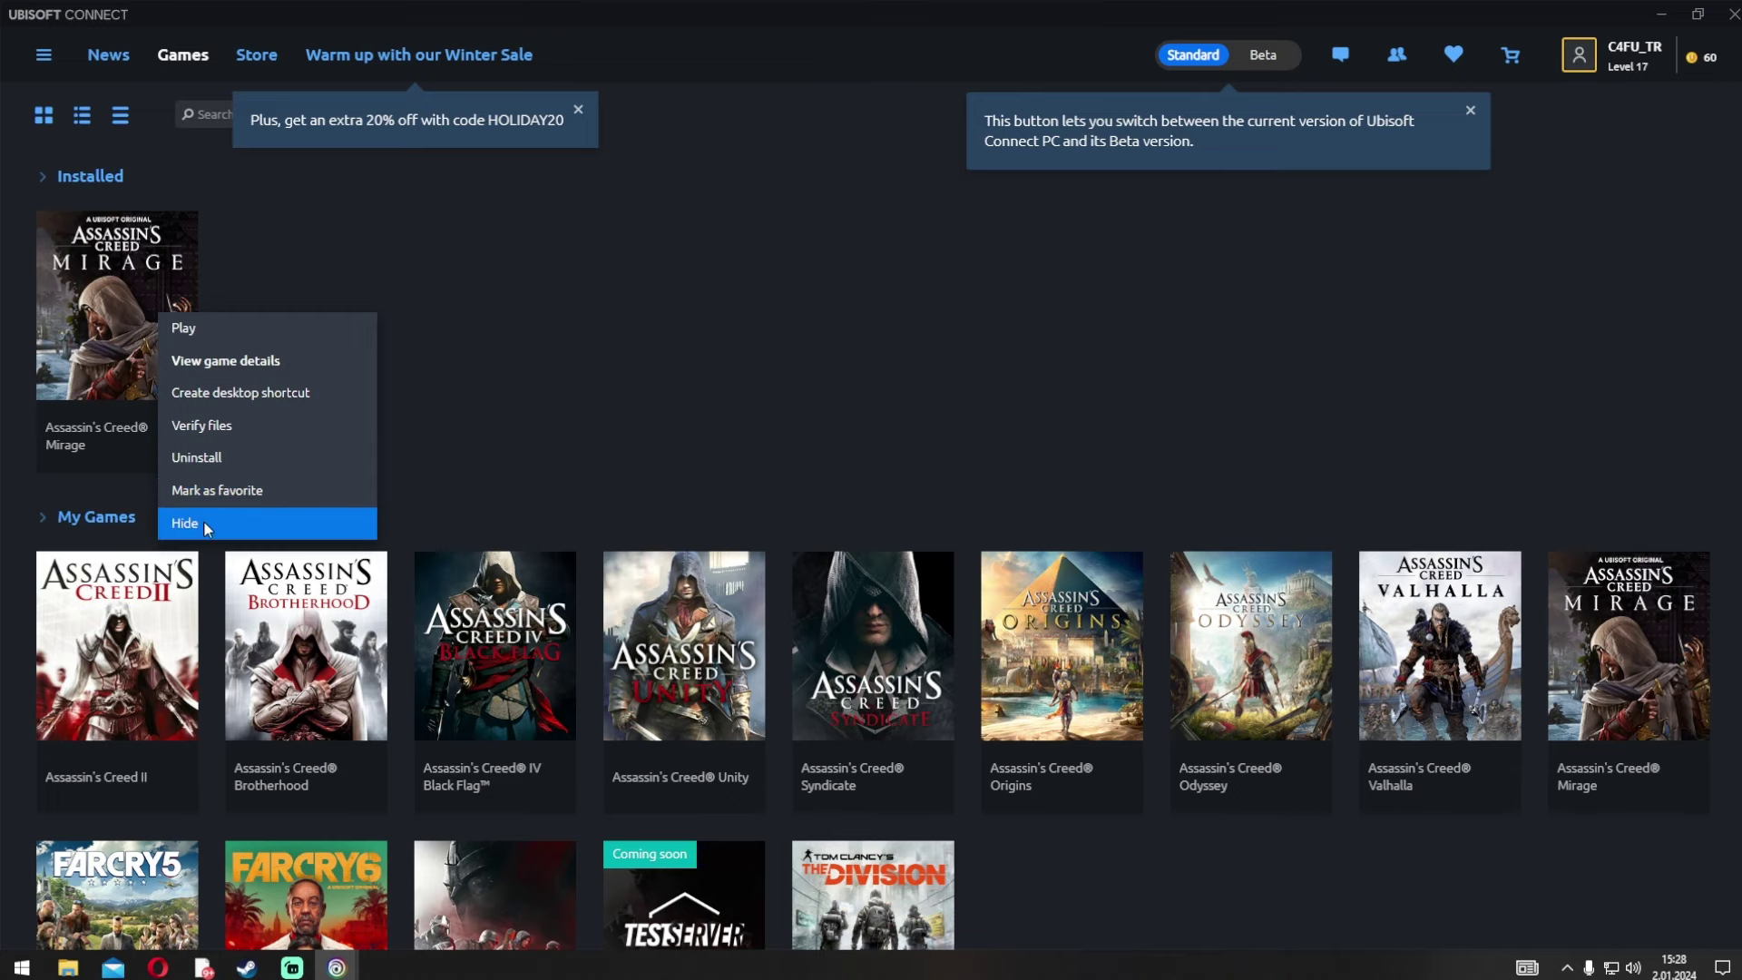
scroll(770, 479, "down", 3)
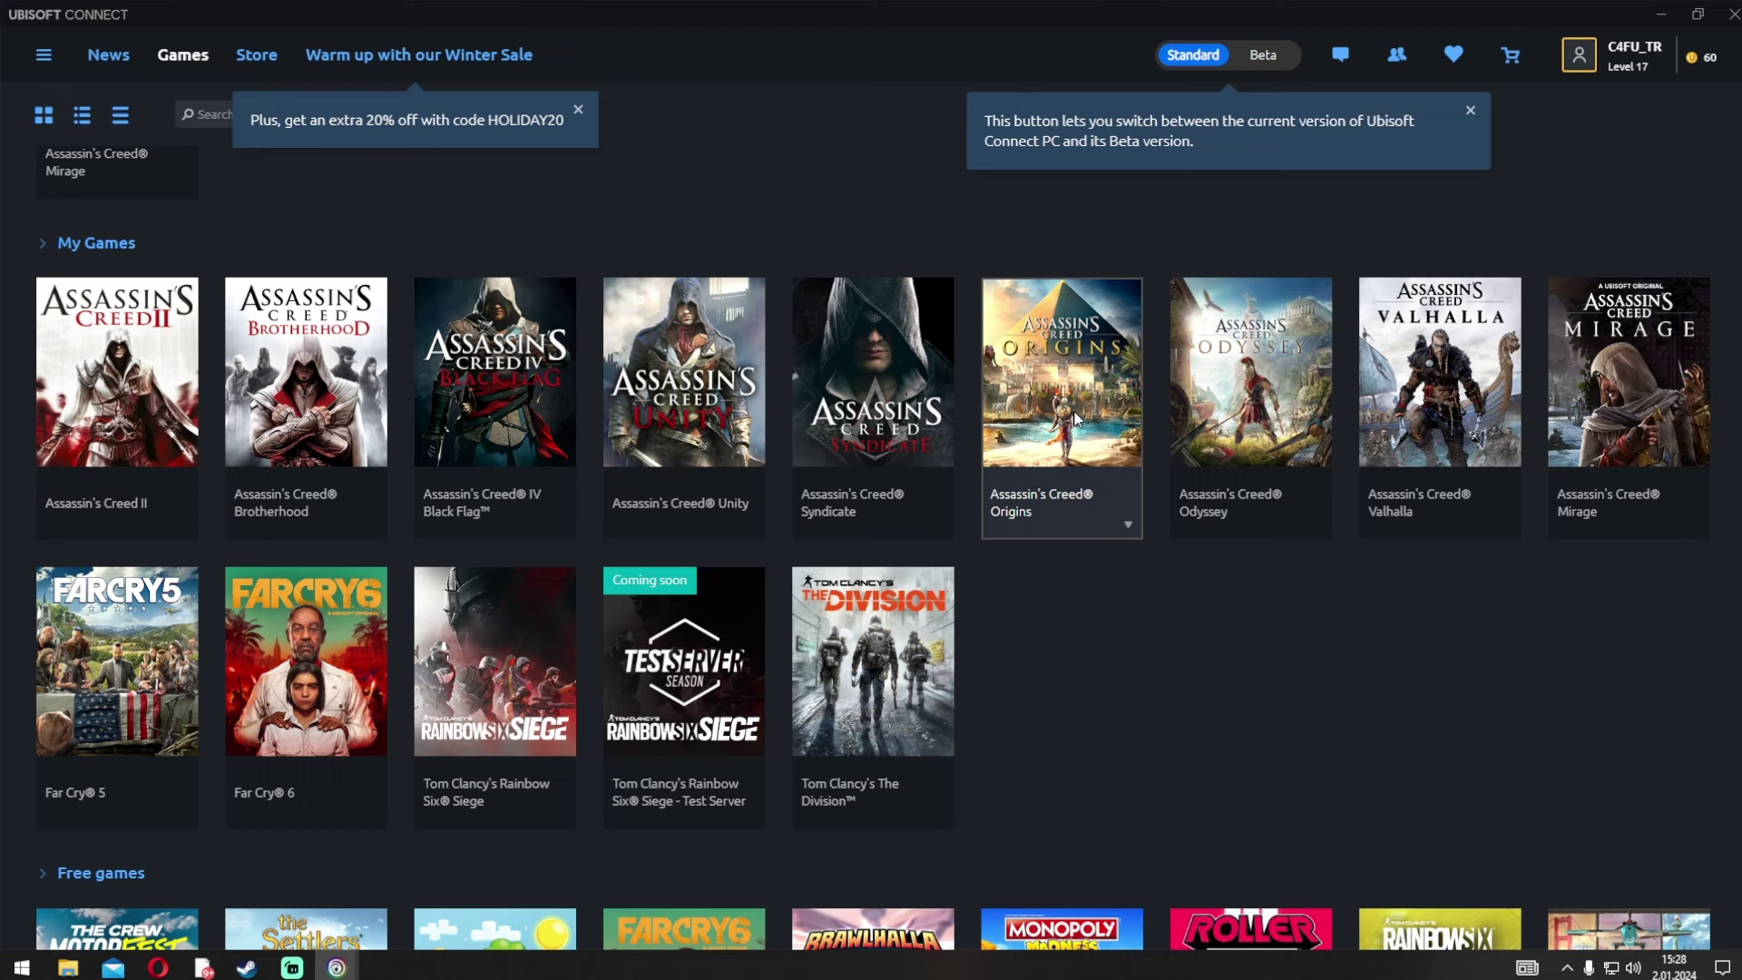
Close Ubisoft Connect with the Minimize to tray option and dismiss its Winter Sale window
left_click(1730, 22)
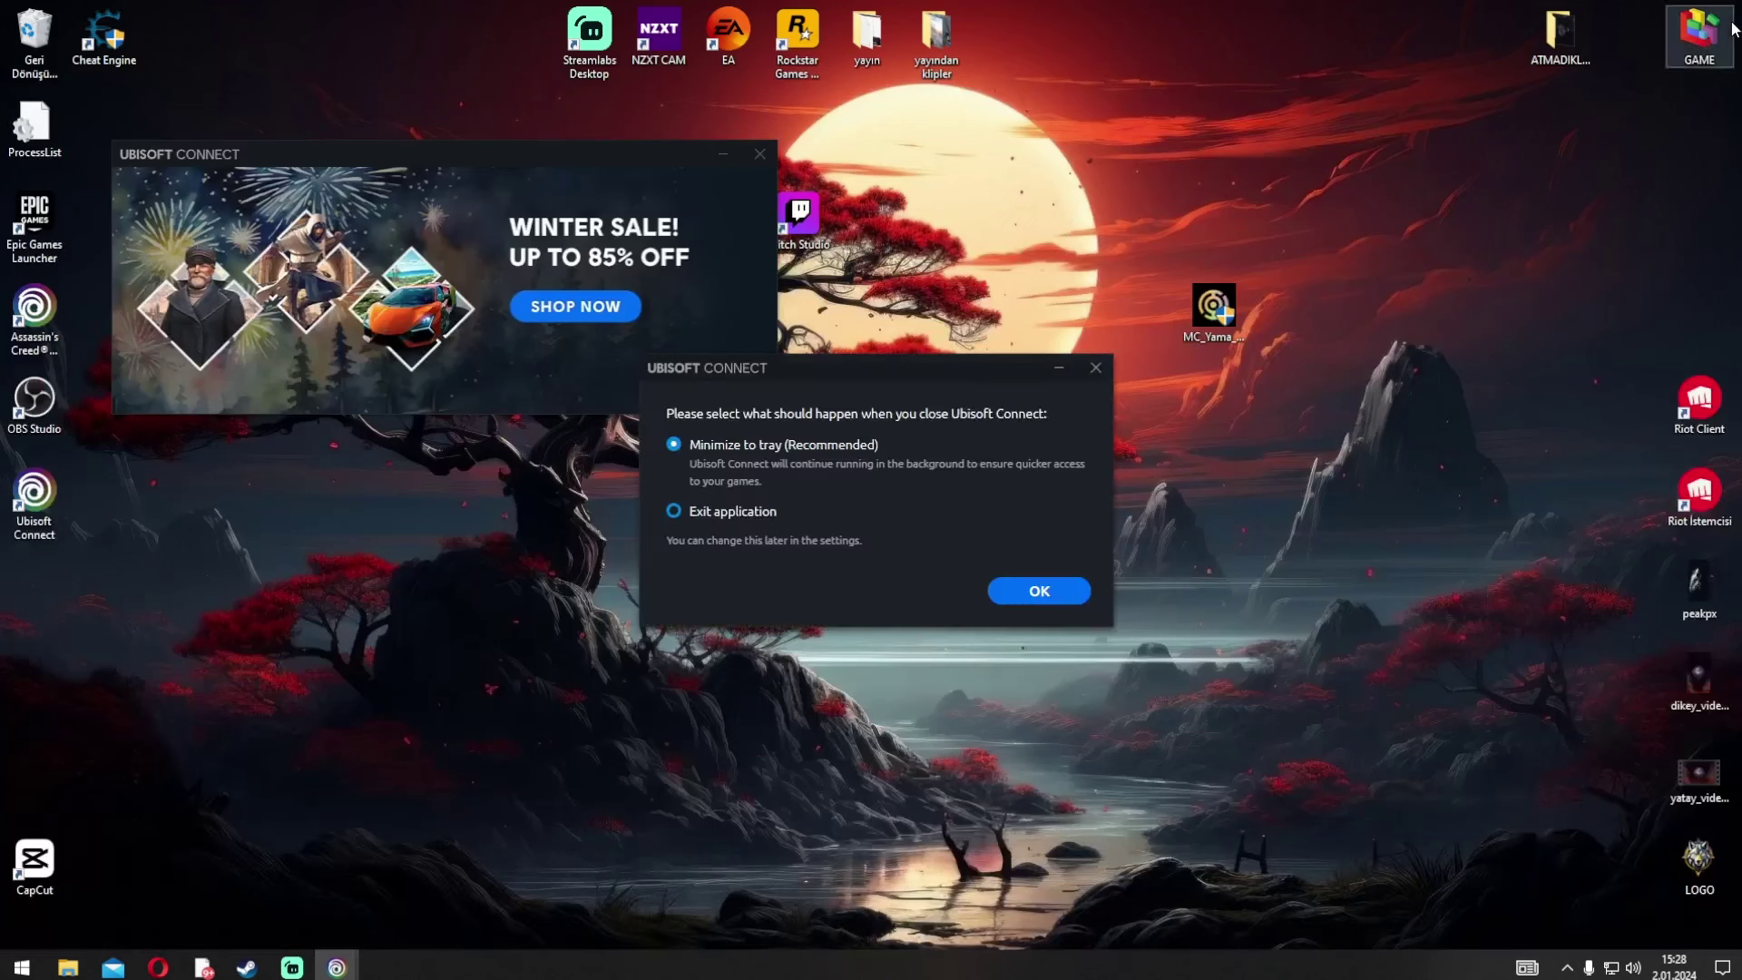
left_click(695, 510)
left_click(722, 456)
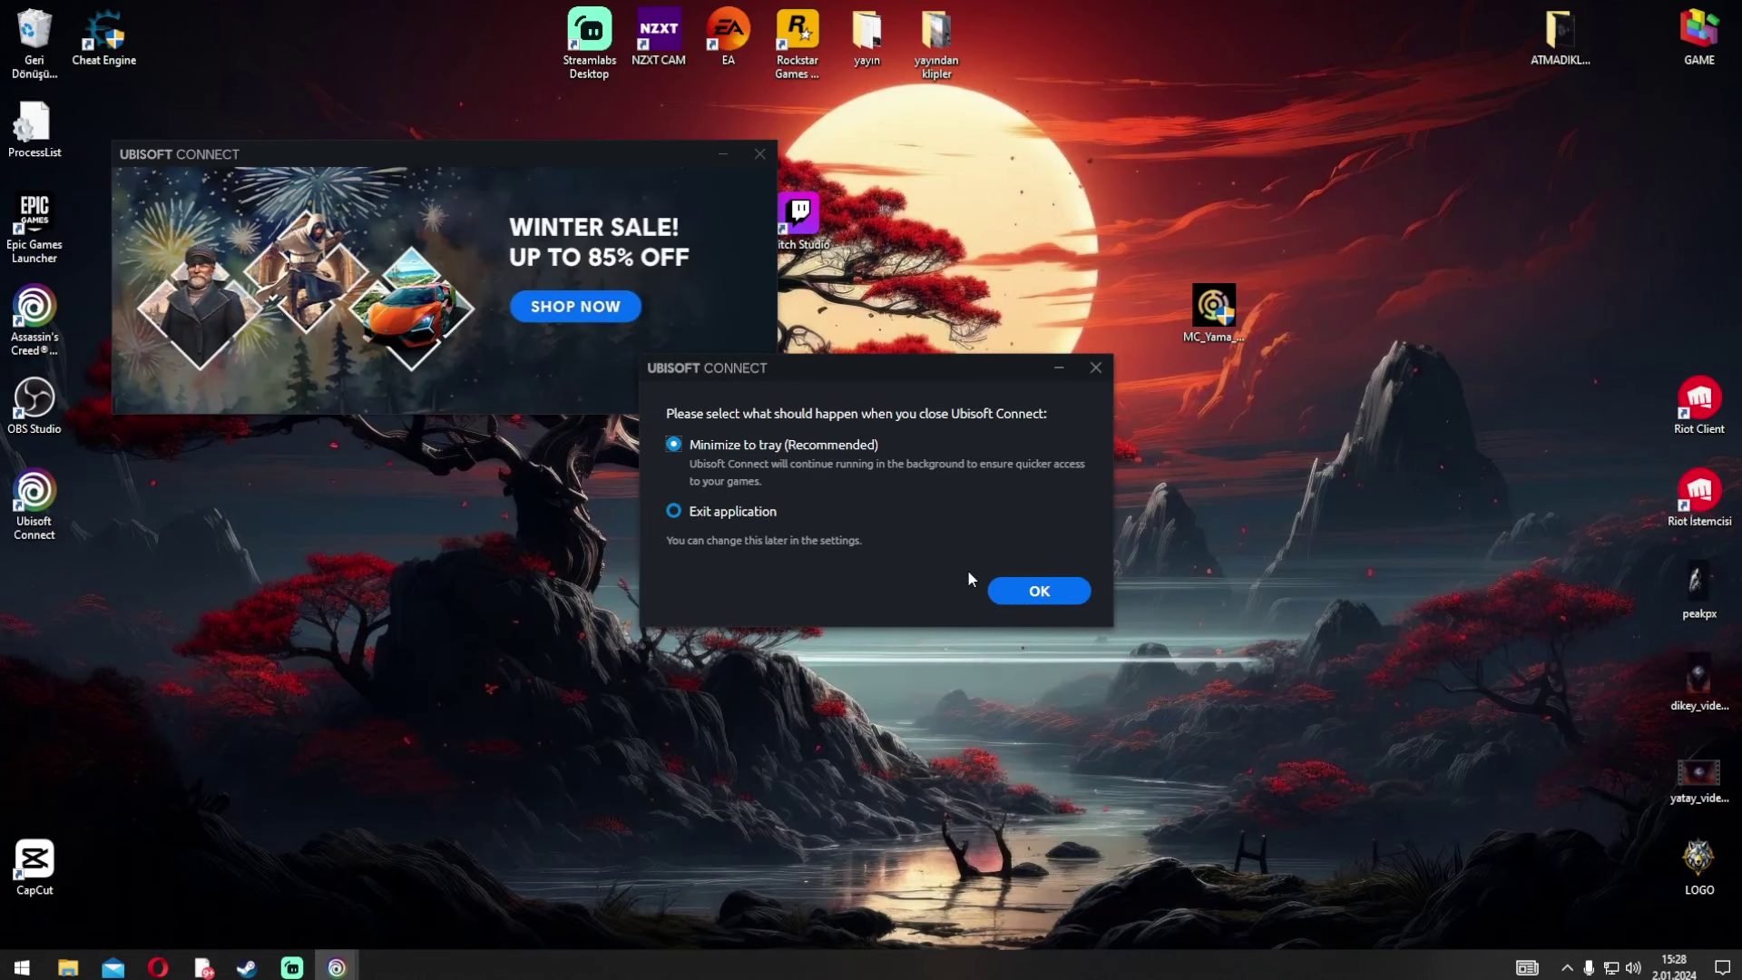
left_click(1039, 590)
left_click(761, 154)
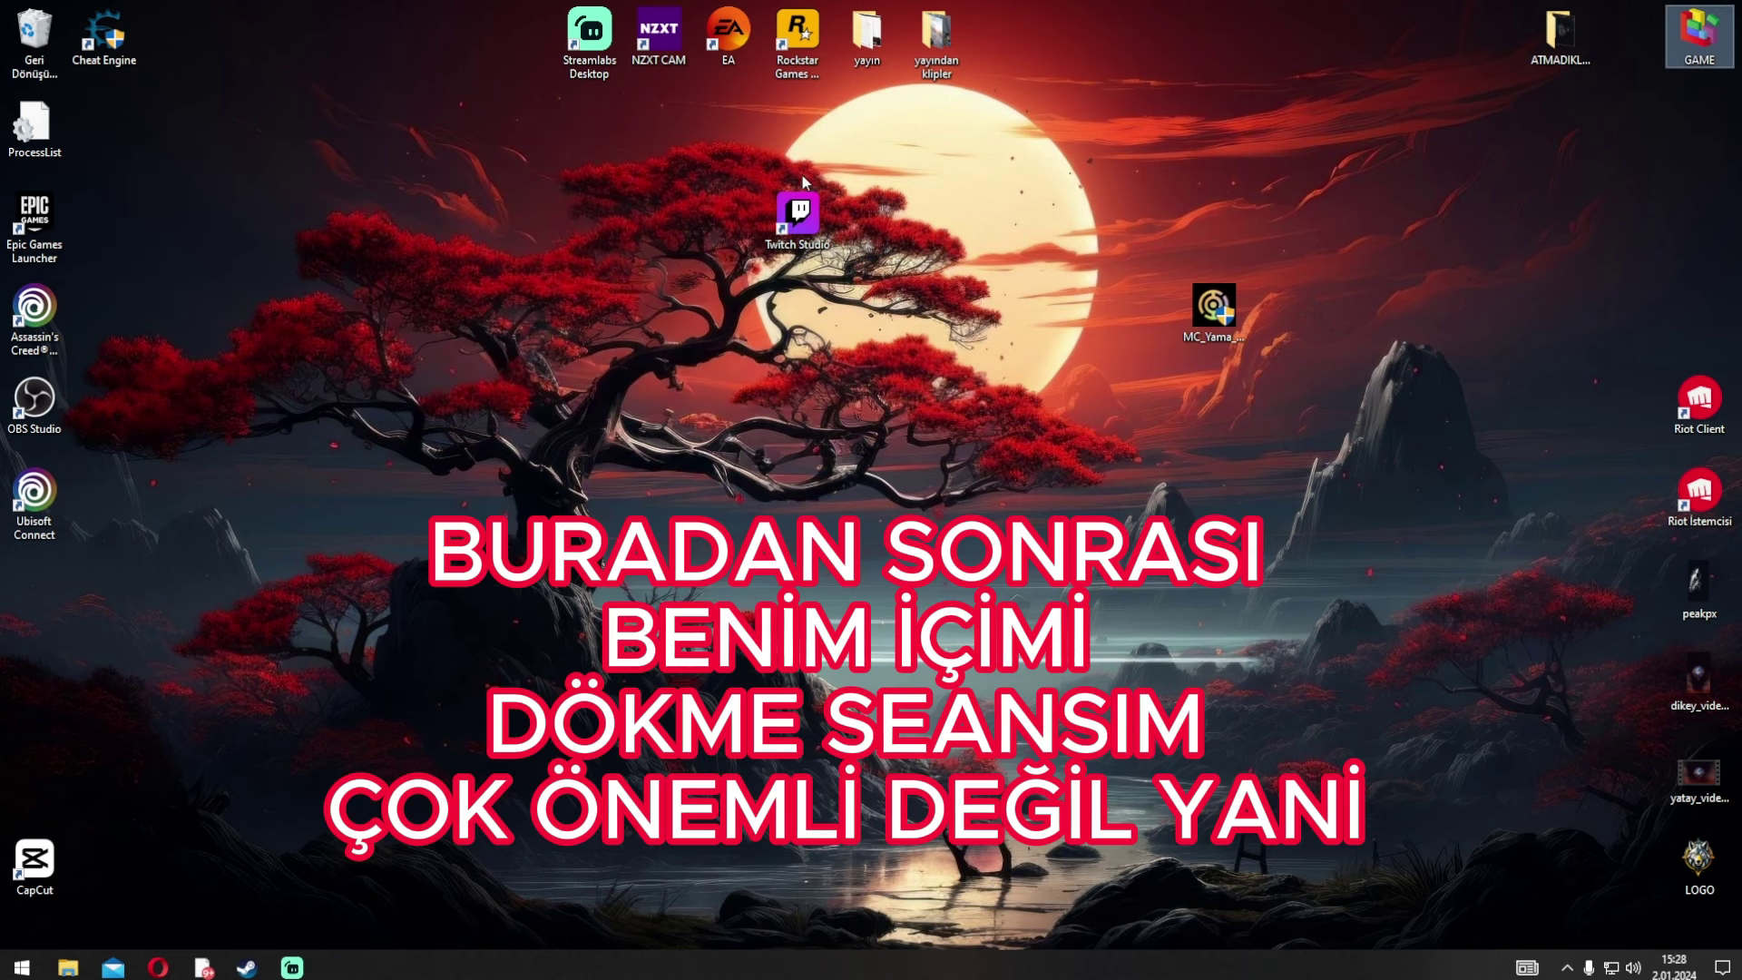
right_click(964, 219)
left_click(995, 305)
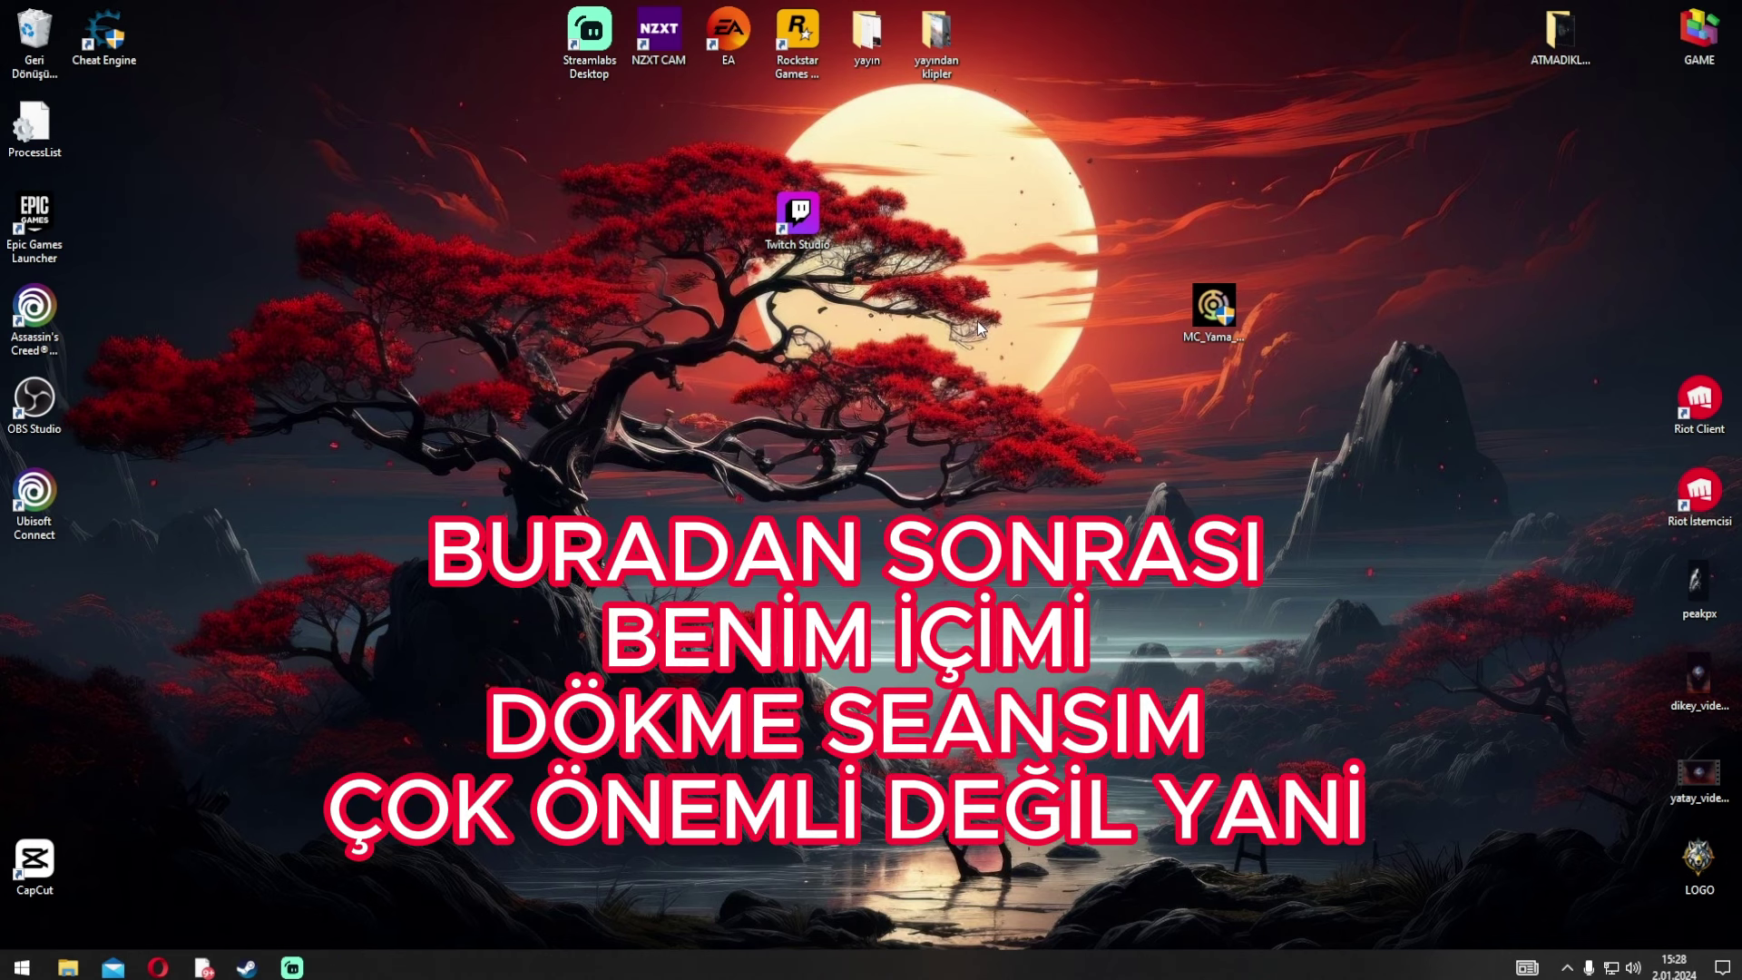